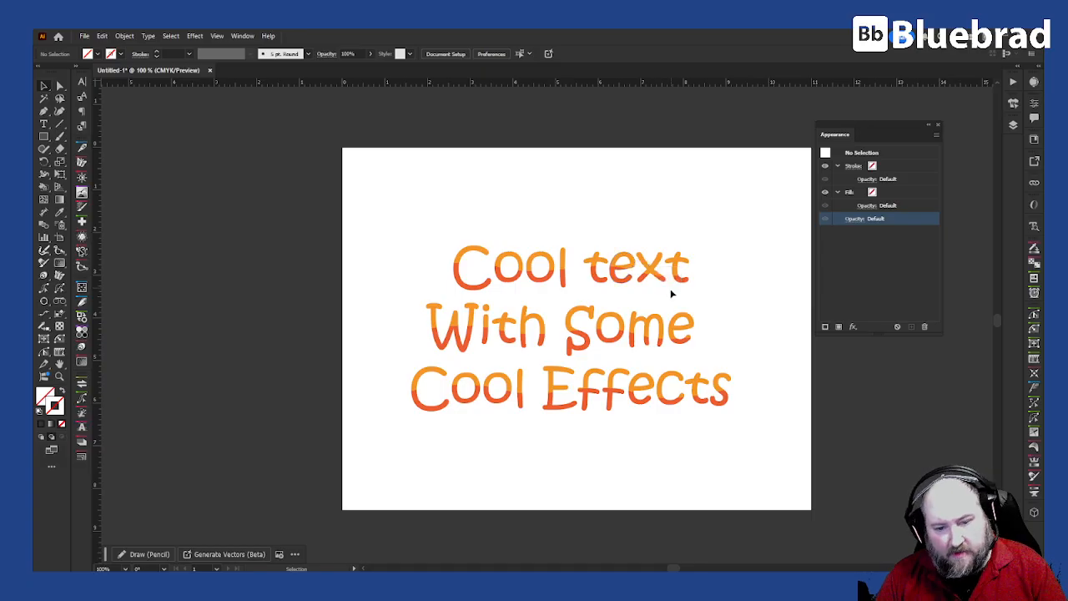
Step: In Layers, hide Layer 1 copy 2 and show the black-outlined Layer 1 copy instead
scroll(622, 334, "up", 3)
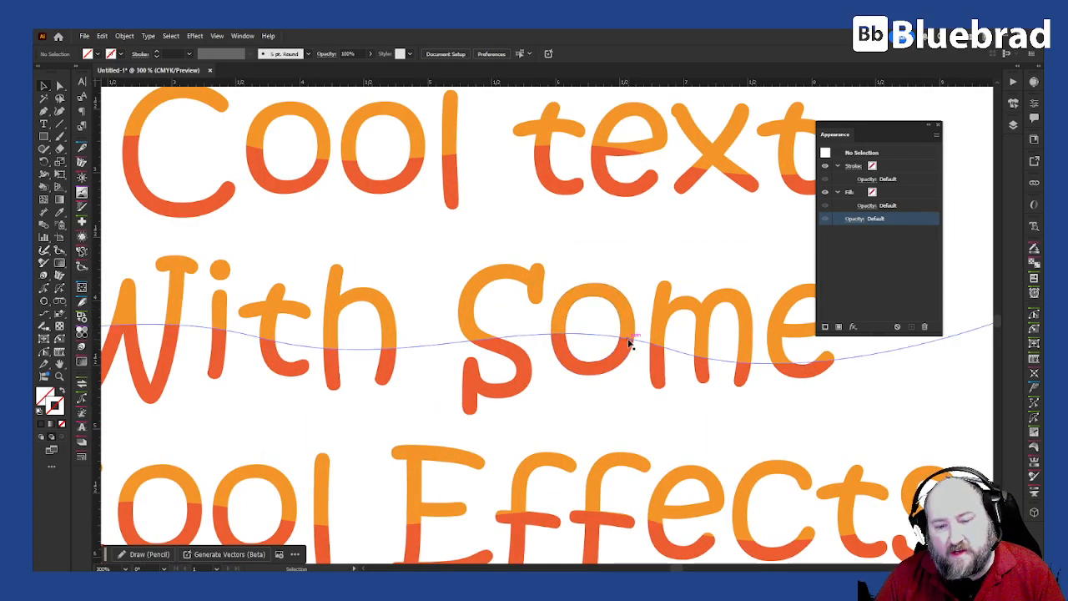
scroll(630, 342, "down", 3)
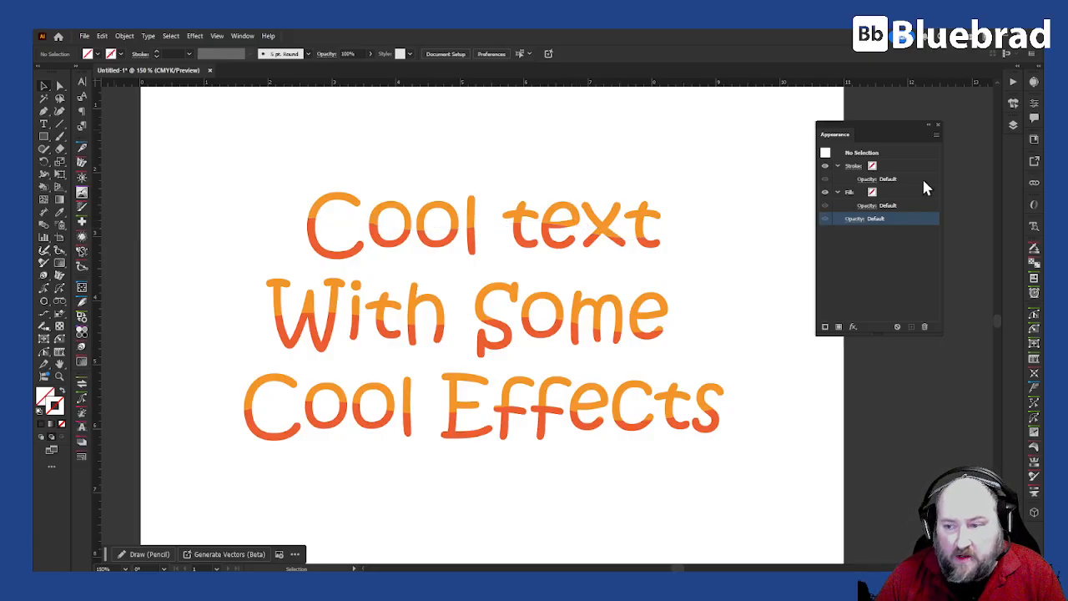
left_click(1013, 126)
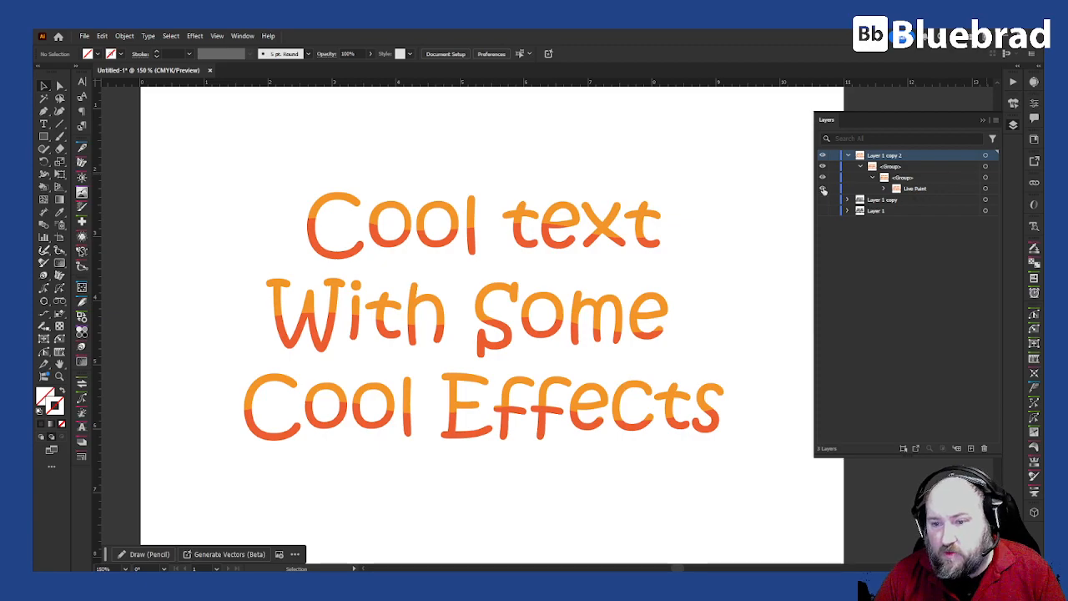
left_click(848, 155)
left_click(822, 155)
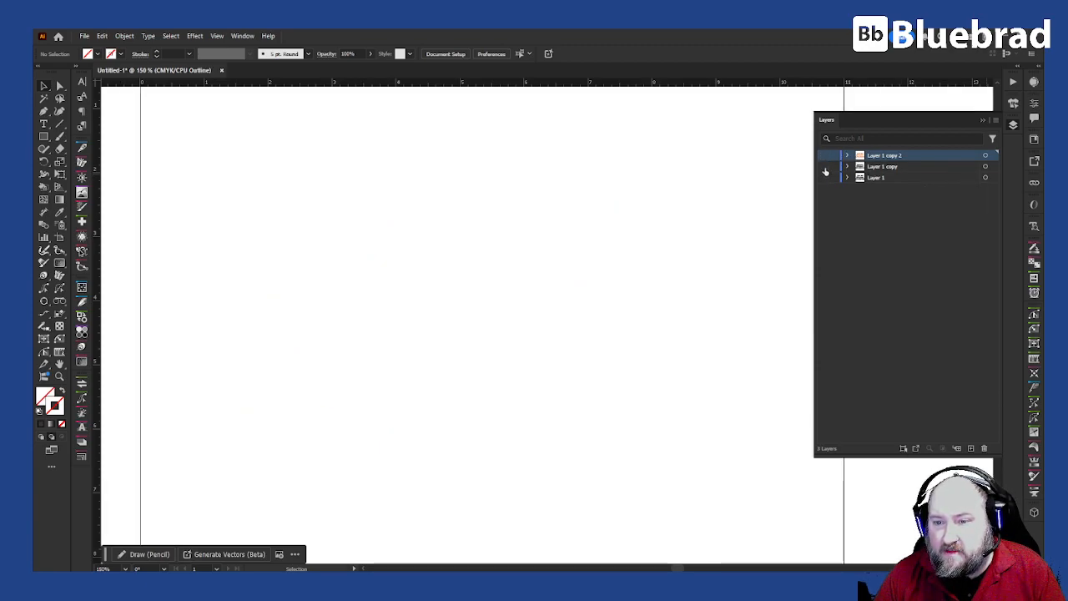
left_click(822, 166)
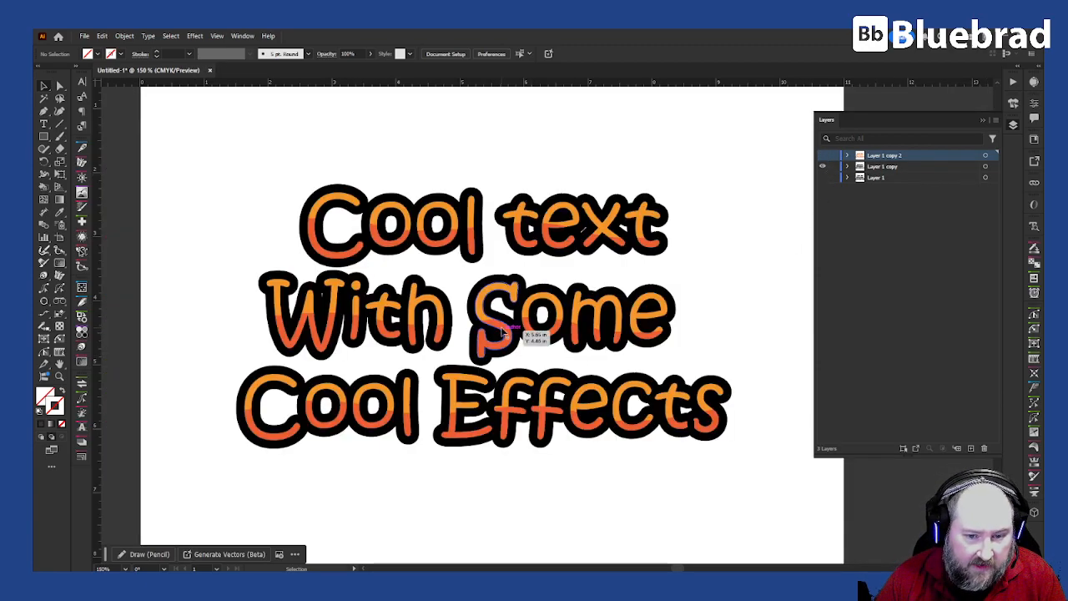
key("ctrl+y")
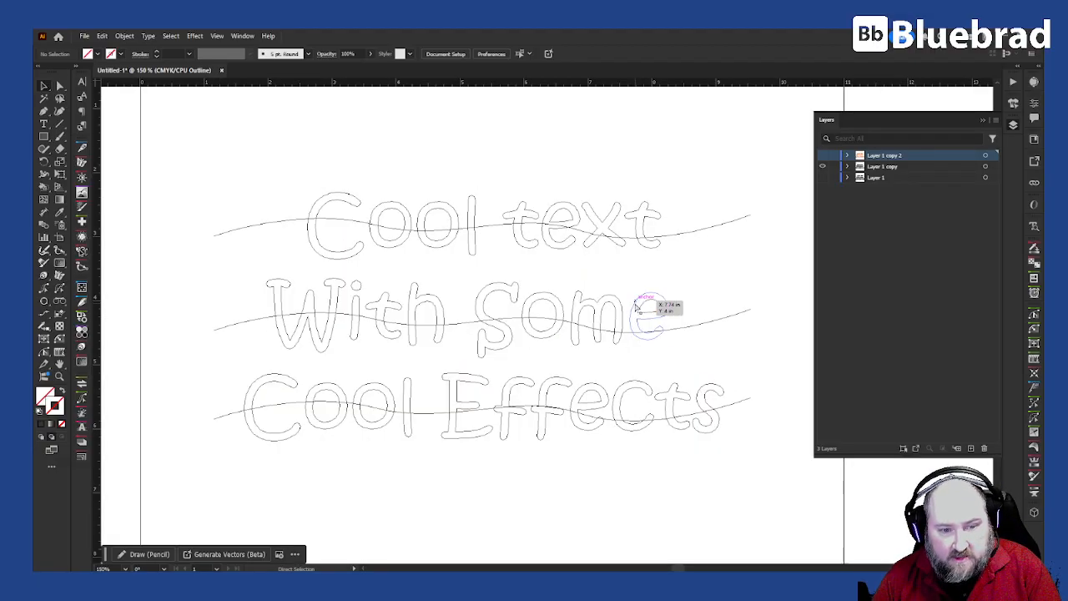
key("ctrl+y")
Step: Trim the wavy guide paths by deleting the extra anchors at the middle path's right end
key("v")
left_click(619, 227)
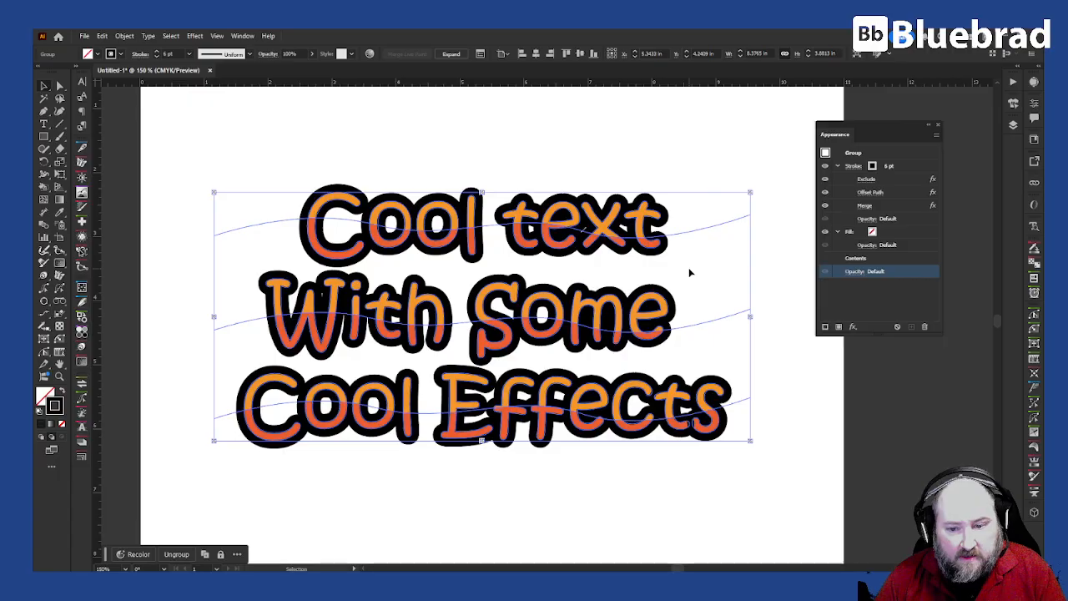
key("a")
left_click(675, 234)
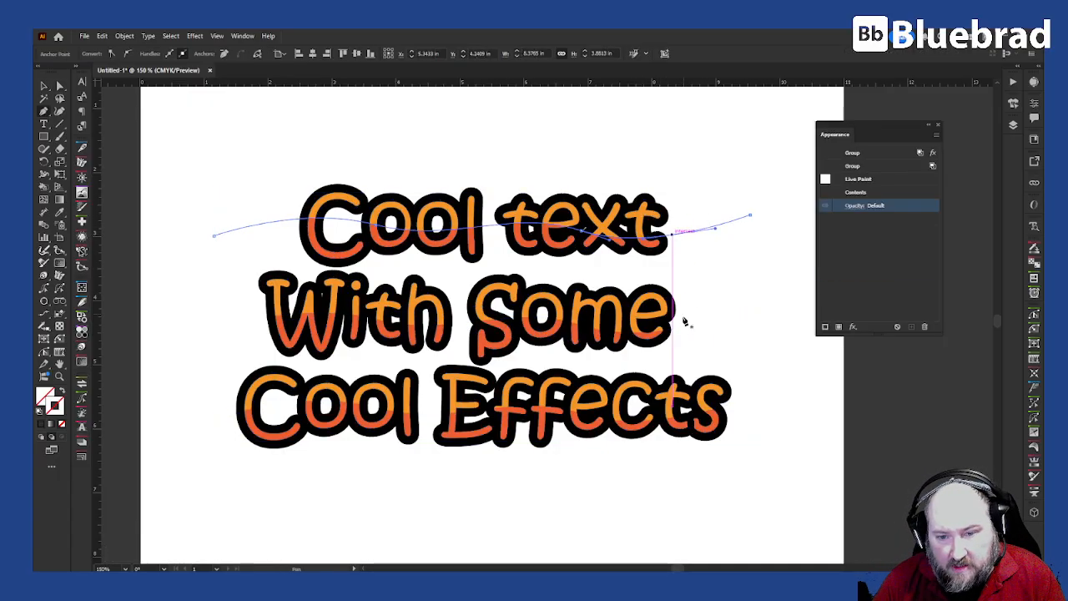
left_click(683, 329)
left_click(681, 329)
key("a")
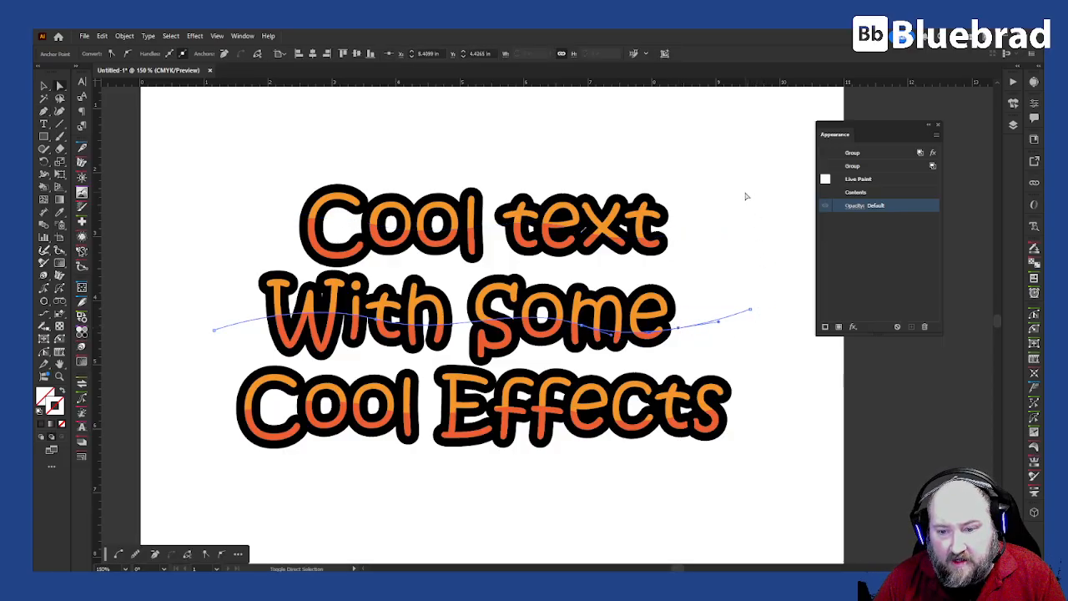
left_click_drag(776, 155, 716, 347)
key("Delete")
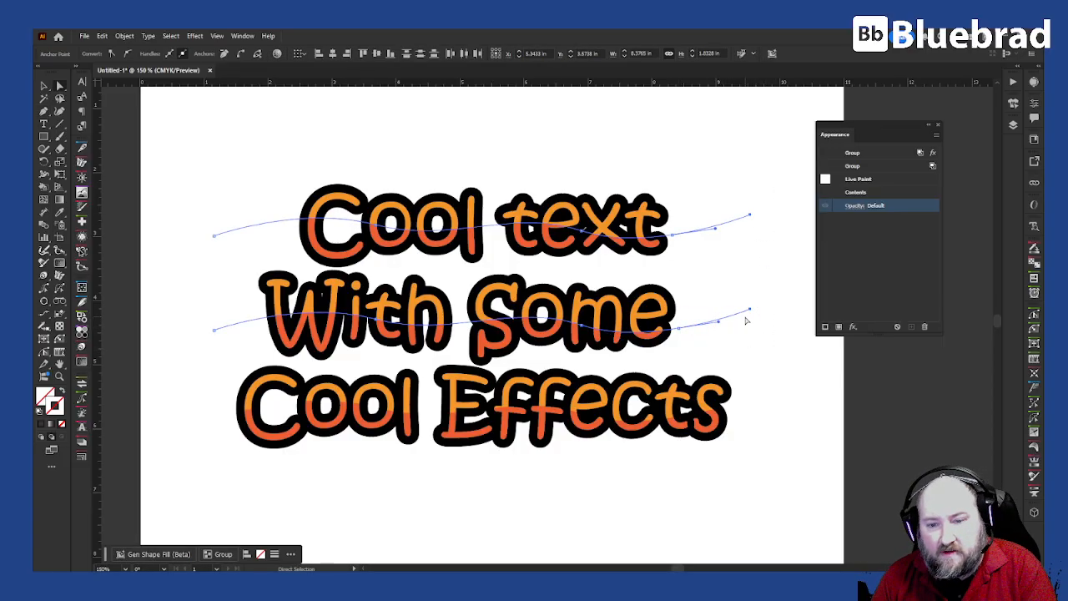
left_click(753, 321)
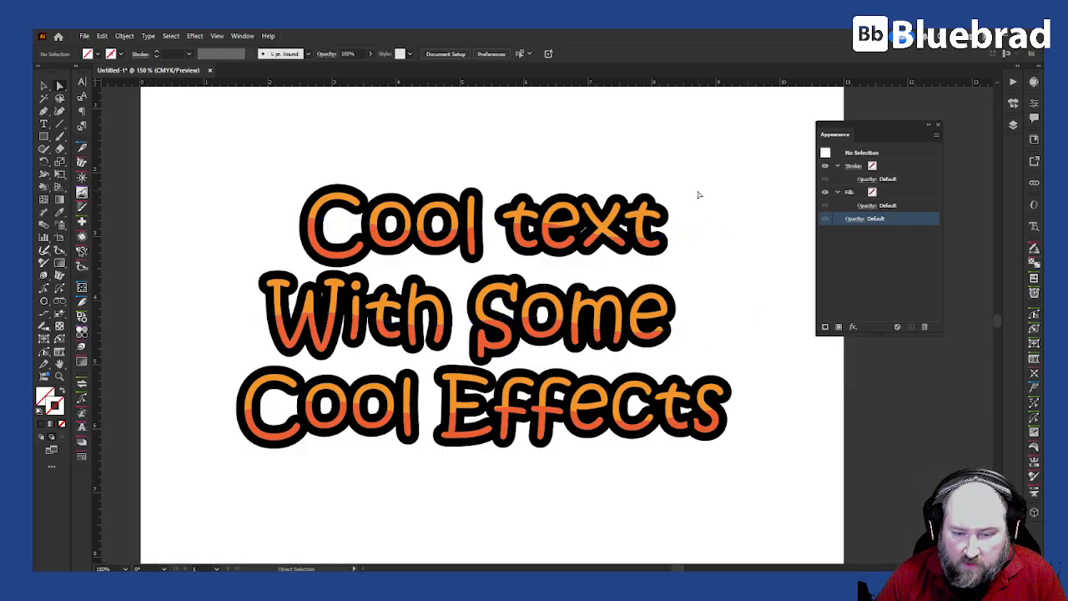
Step: Select the whole text group, try moving it, and undo the move
key("v")
left_click(636, 236)
mouse_move(585, 297)
left_mouse_down()
mouse_move(625, 322)
mouse_move(583, 298)
left_mouse_up()
key("ctrl+z")
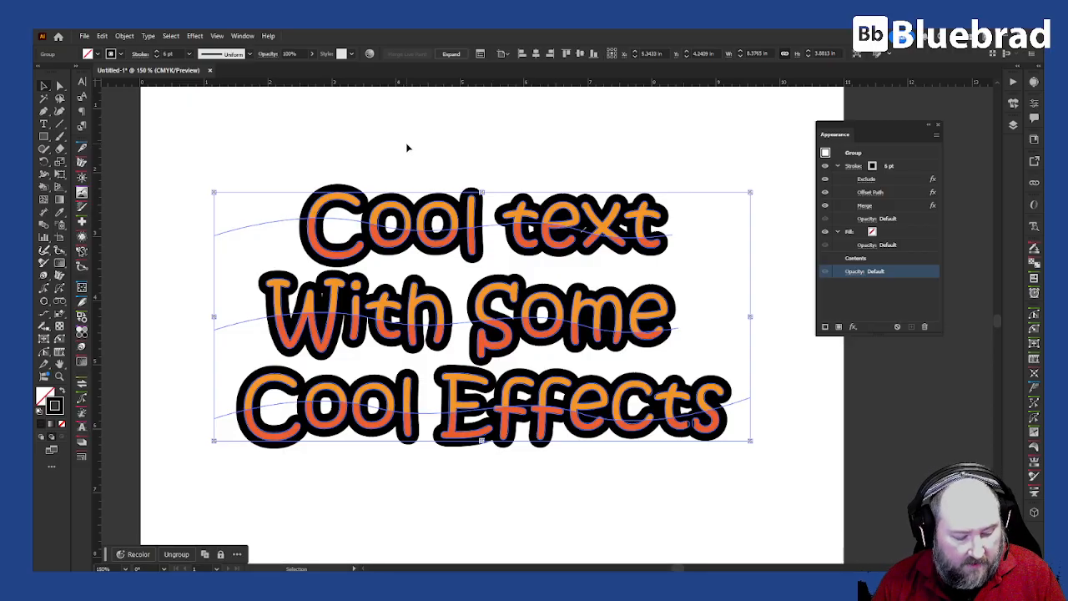
Step: Nudge the outlined text slightly down-right, then hide Layer 1 copy in Layers
left_click_drag(527, 217, 543, 234)
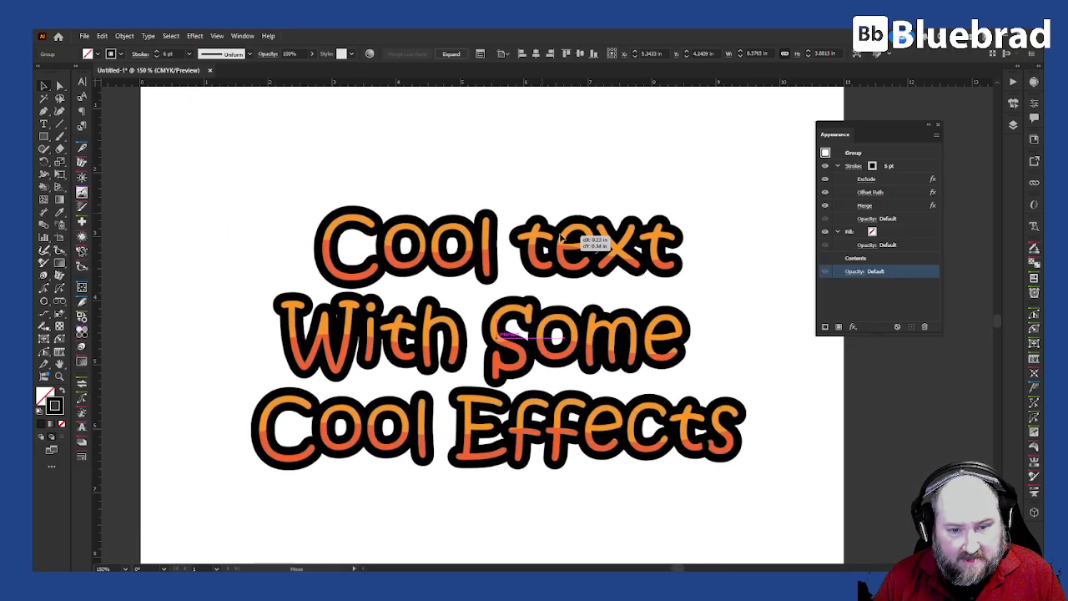
left_click(761, 106)
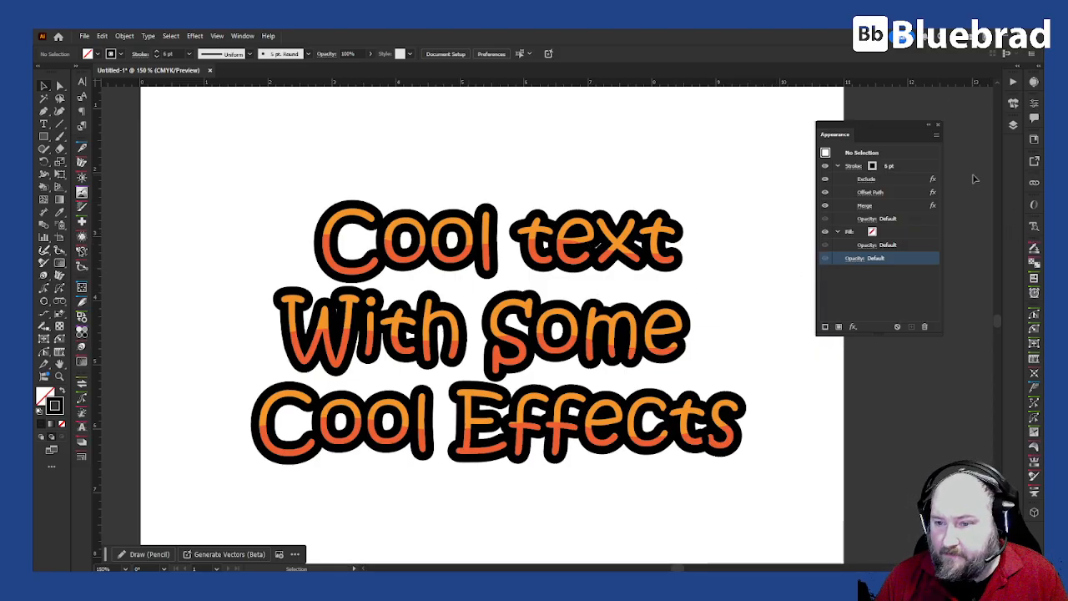
left_click(1013, 124)
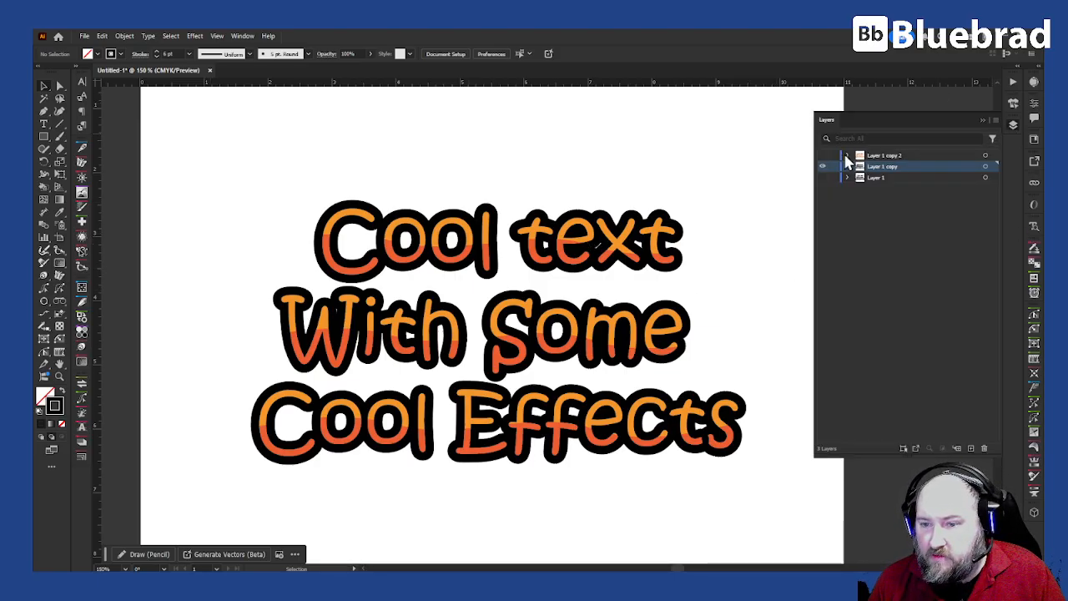
left_click(822, 167)
key("shift+F6")
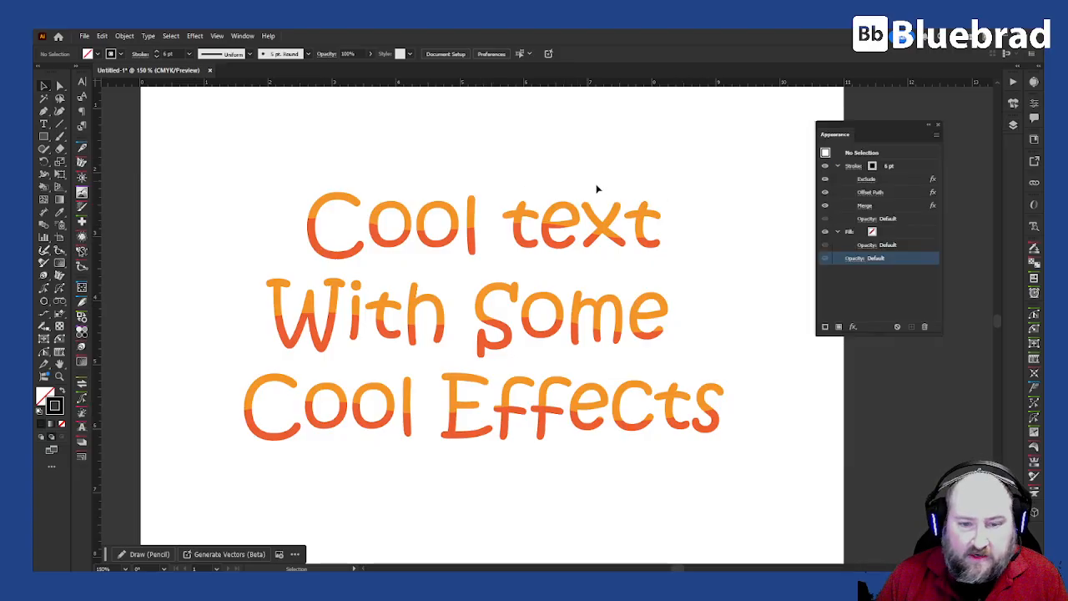
left_click(627, 222)
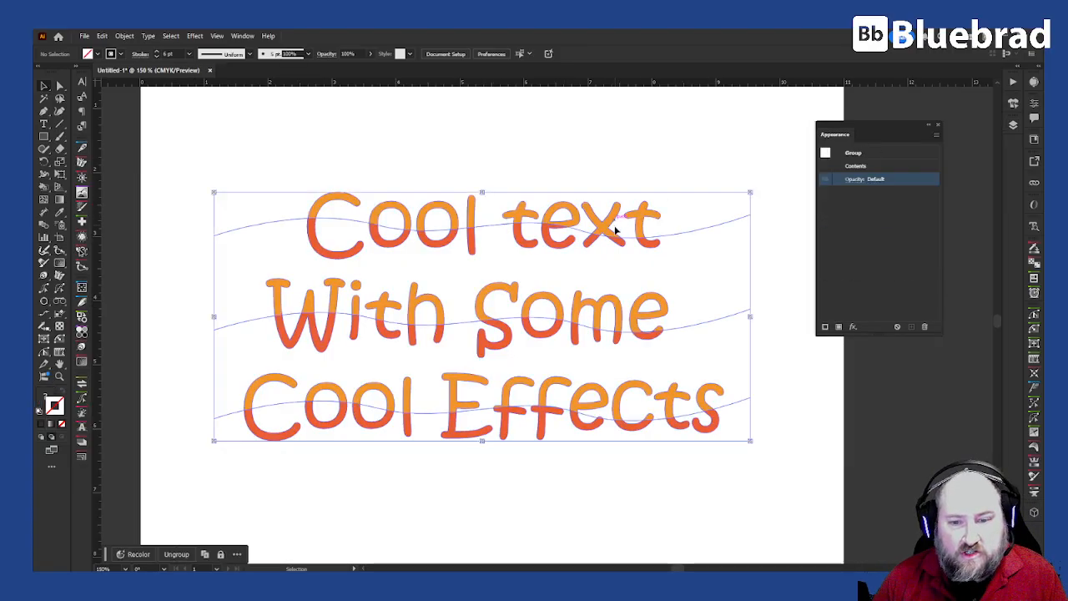
left_click(551, 173)
Step: Save the document to the Desktop as Untitled-1.ai with the default Illustrator options
key("a")
key("ctrl+s")
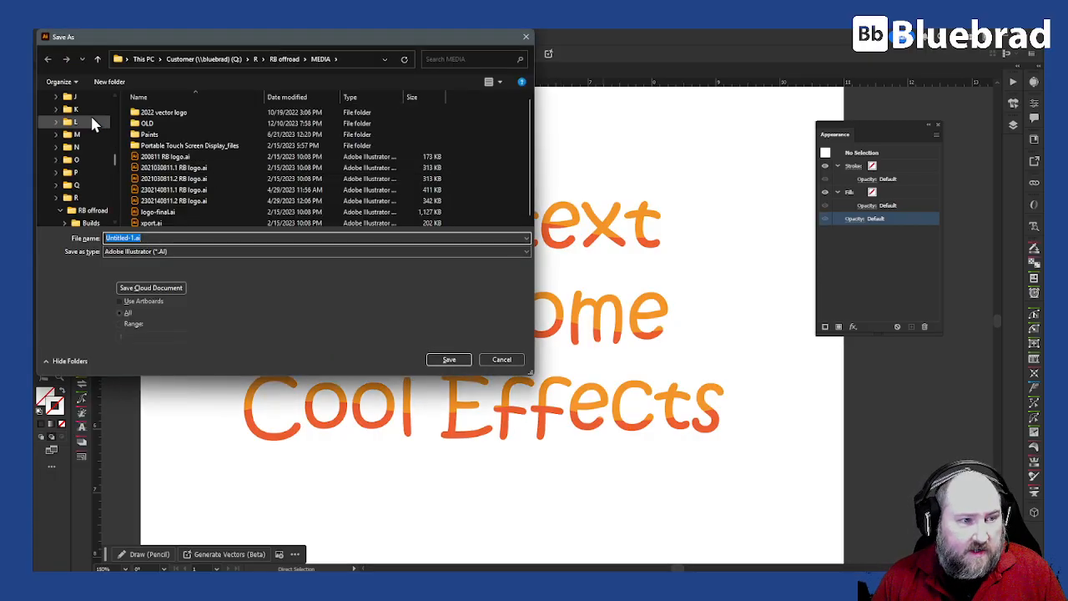
left_click(92, 99)
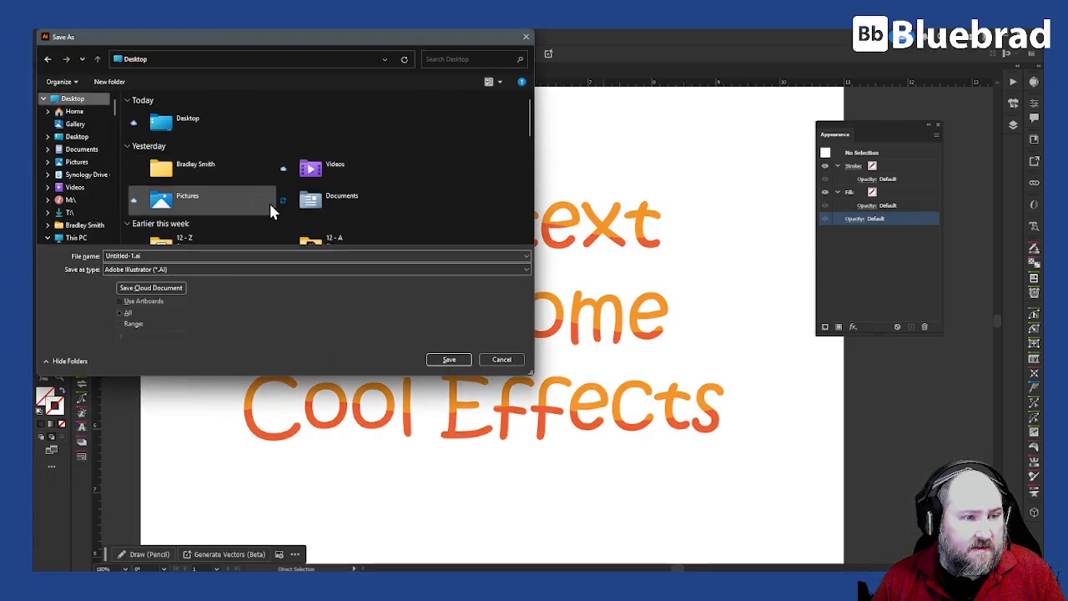
left_click(449, 359)
left_click(586, 465)
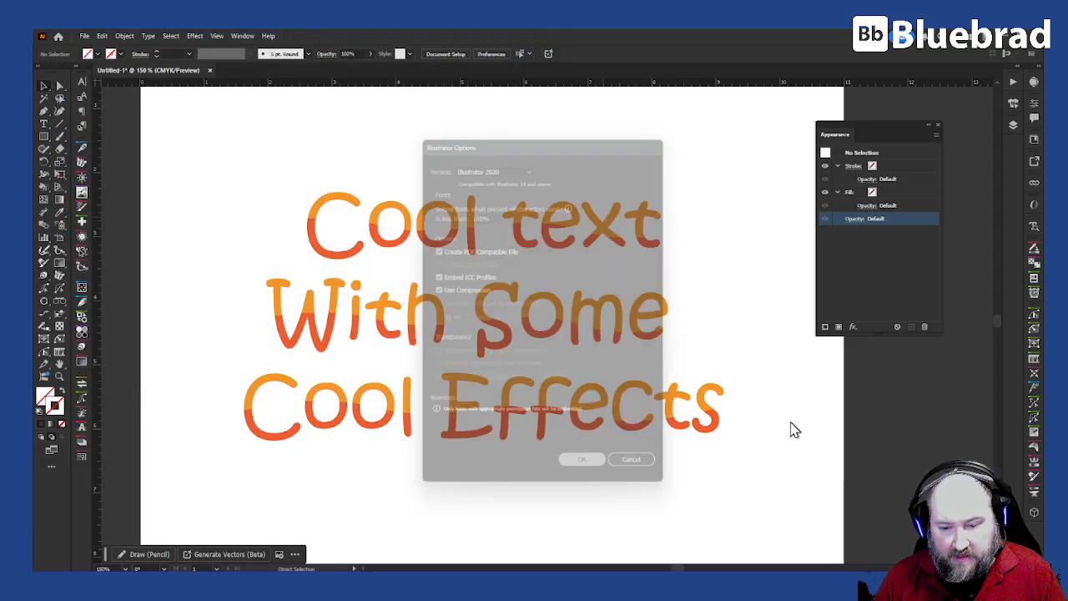
left_click_drag(869, 120, 894, 111)
Step: Dock Layers under Appearance, resize both panels, and expand Layer 1 copy 2
left_click(664, 219)
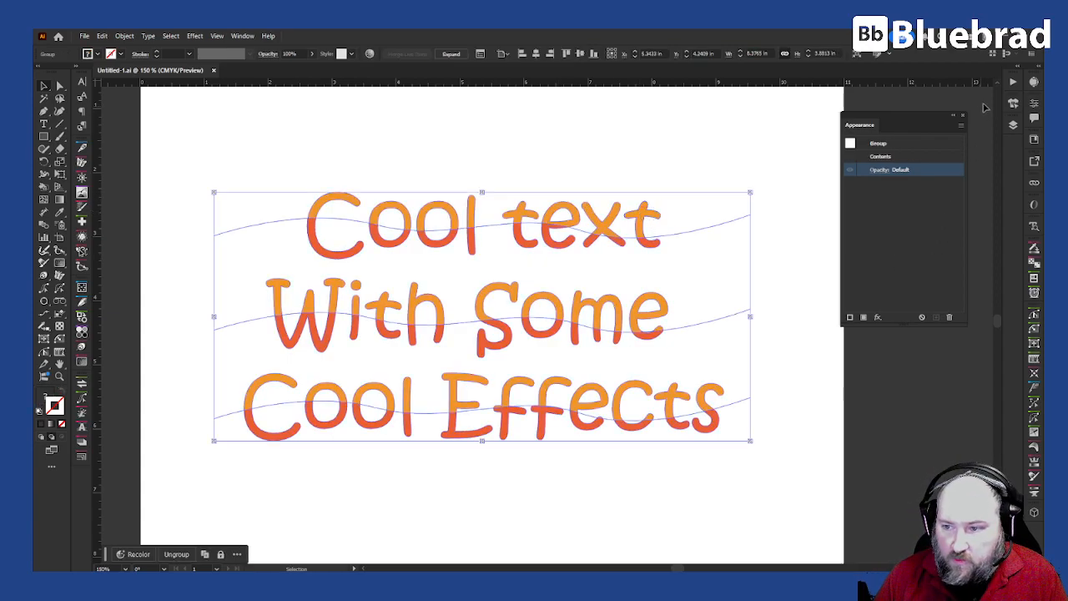
left_click(1013, 125)
left_click_drag(825, 121, 893, 326)
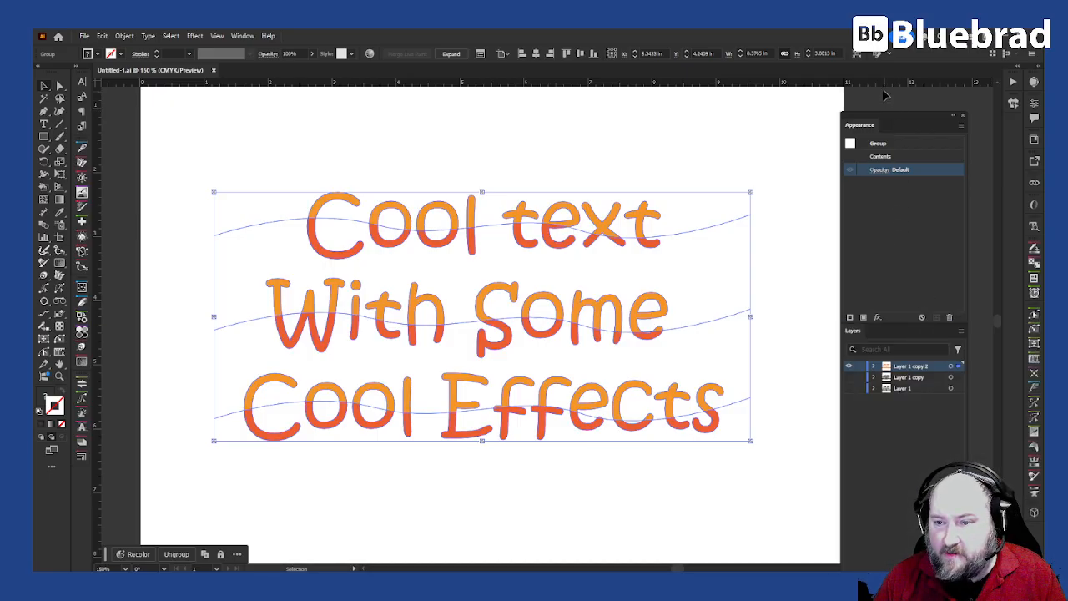
left_click_drag(913, 123, 889, 122)
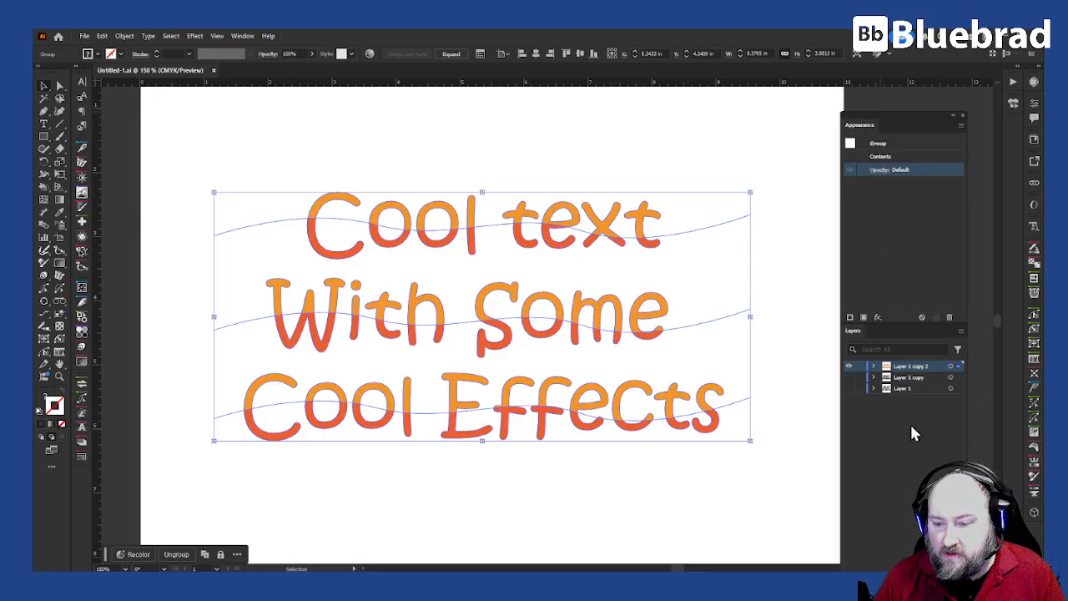
left_click_drag(895, 323, 885, 193)
left_click_drag(903, 538, 903, 403)
left_click_drag(892, 195, 923, 344)
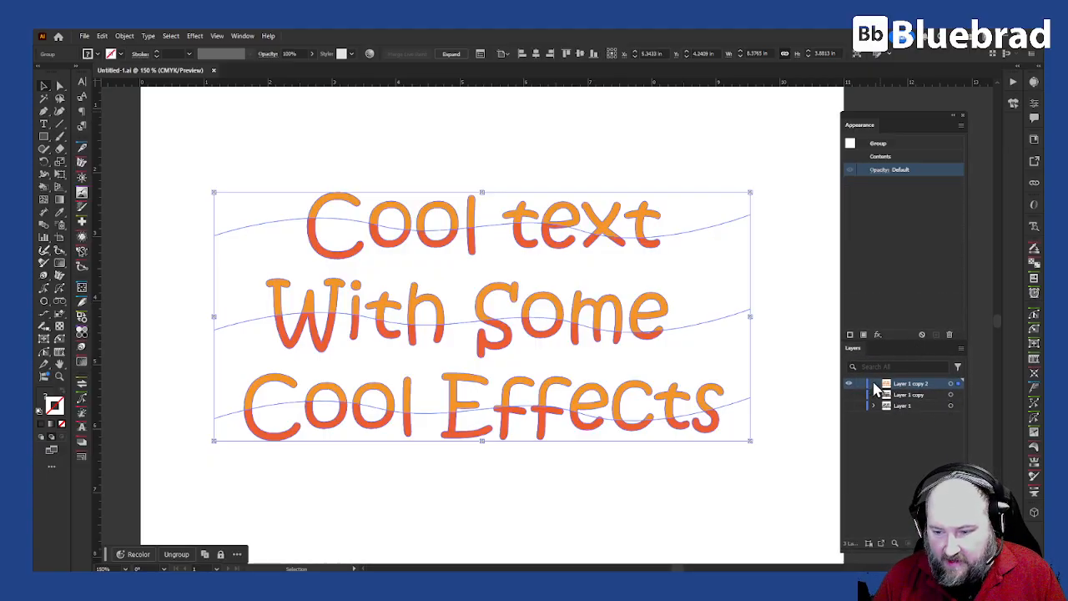
left_click(874, 384)
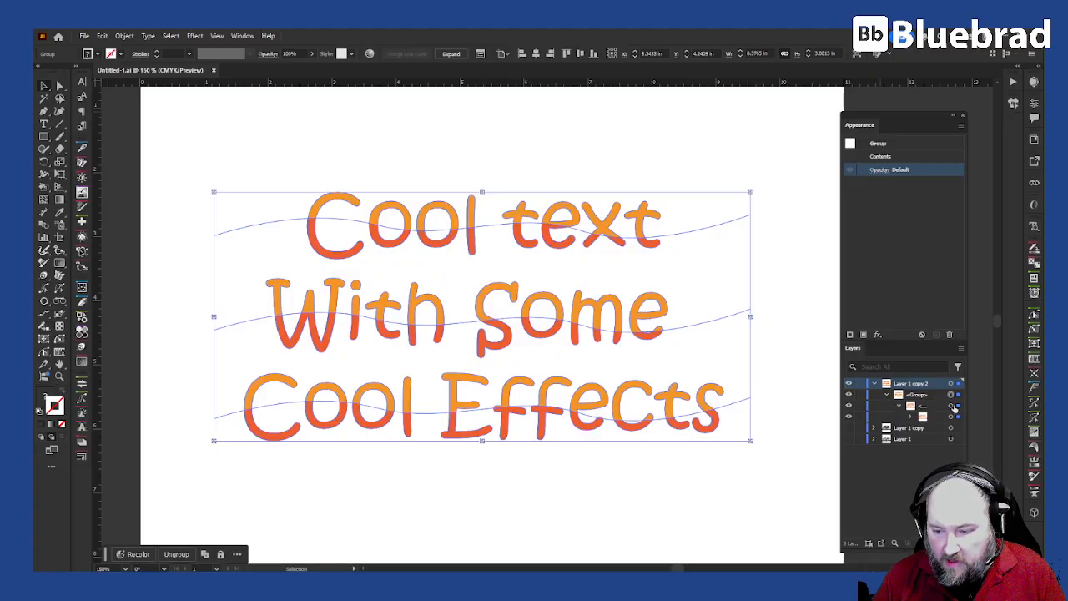
left_click(959, 406)
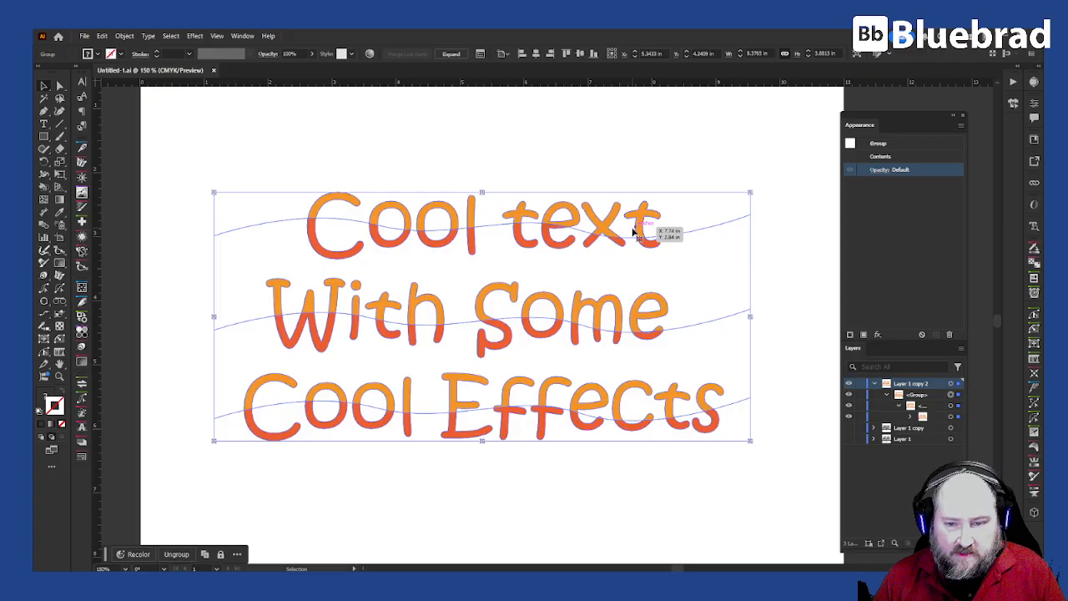
left_click(168, 133)
key("m")
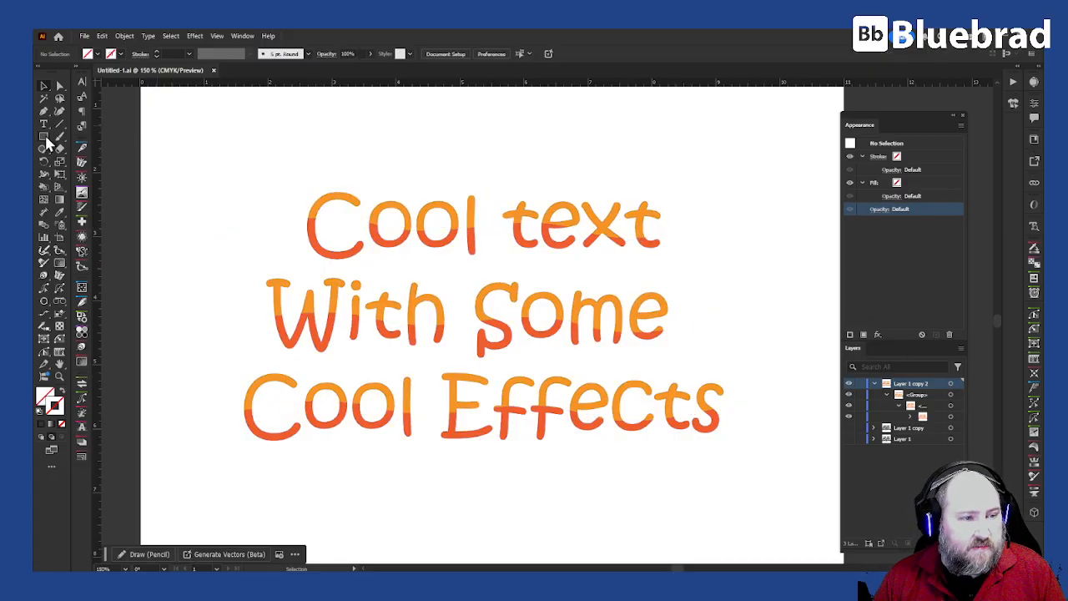
left_click_drag(495, 173, 625, 289)
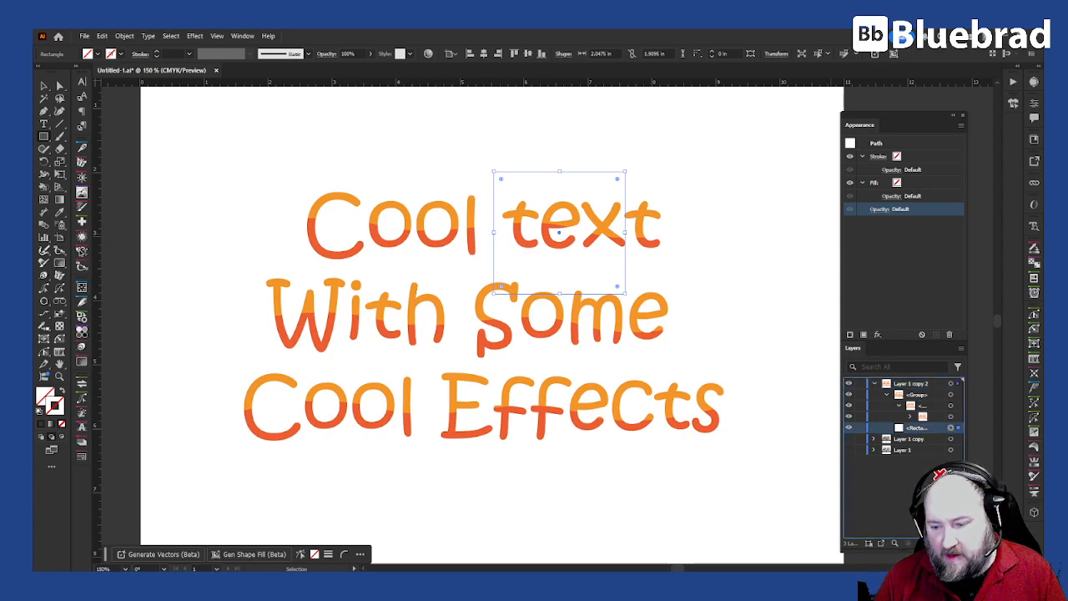
key("Delete")
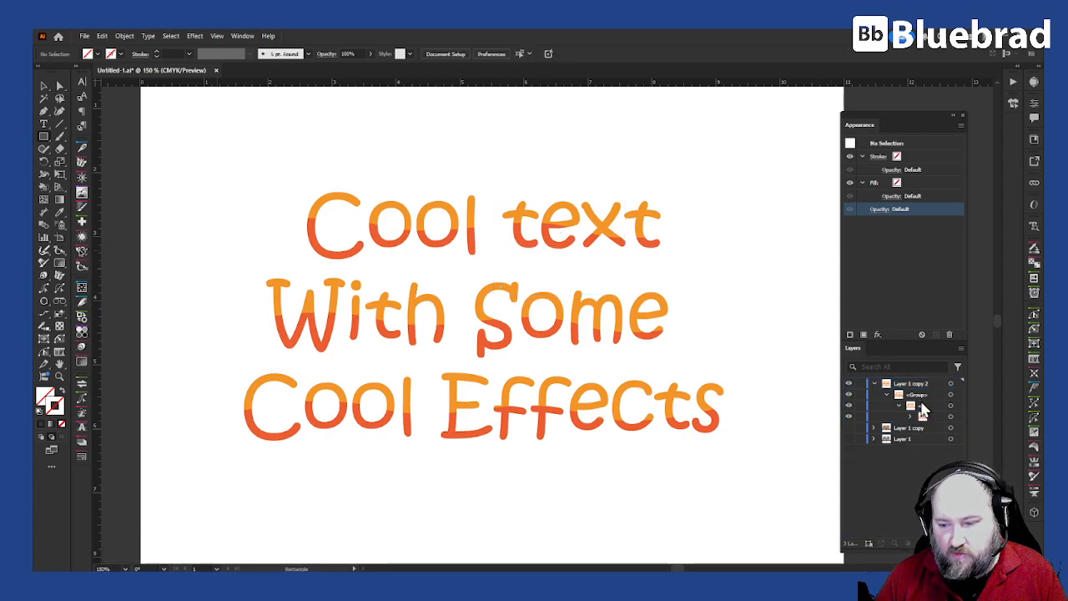
left_click(950, 395)
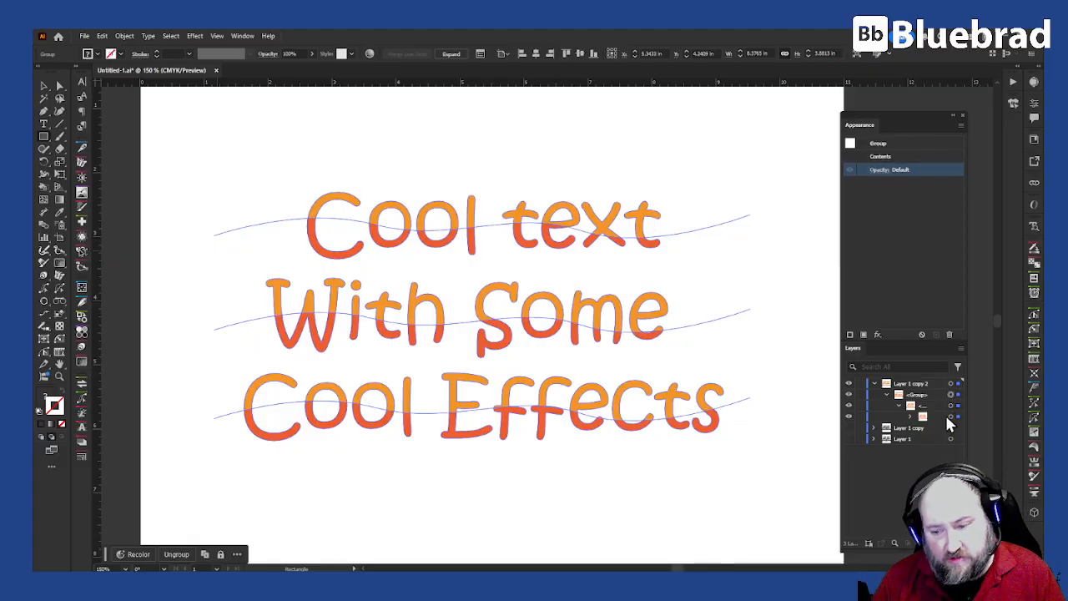
left_click(950, 406)
Step: Rename the lettering group in the Layers panel to FX
left_click(951, 394)
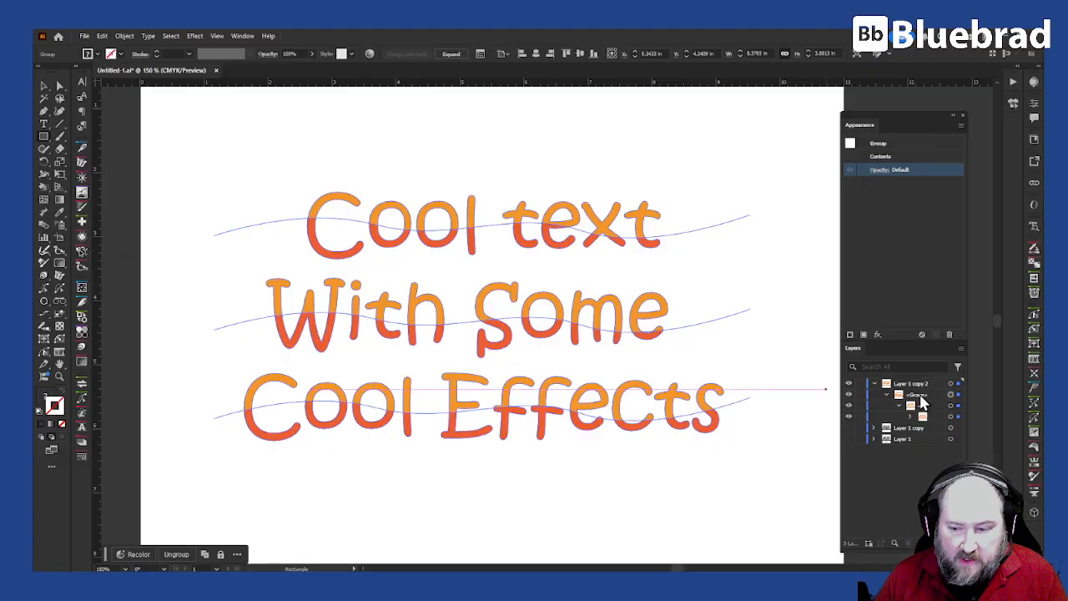
double_click(917, 393)
type("Text")
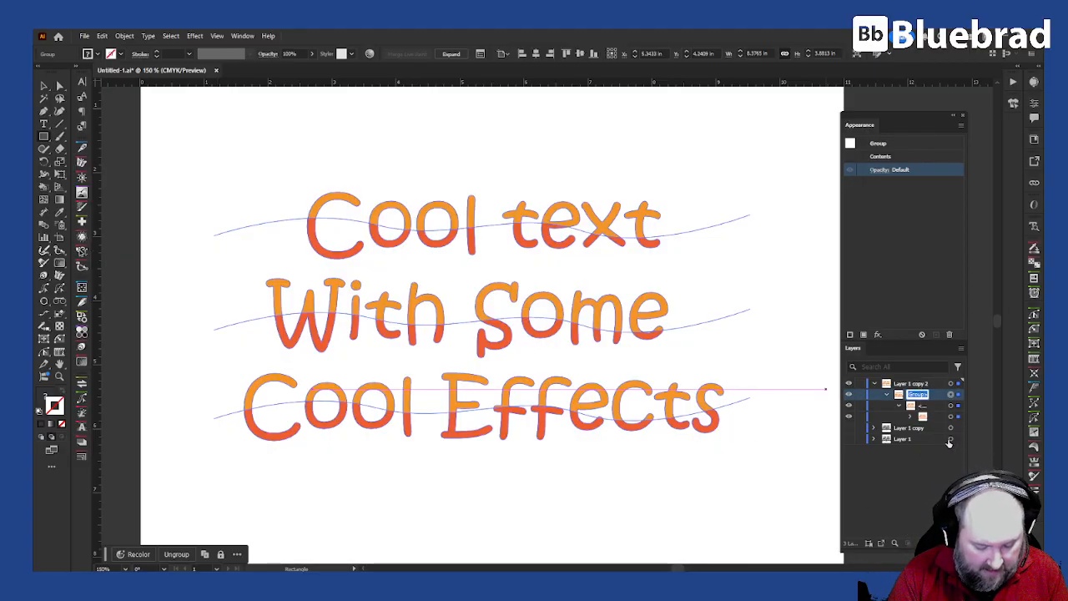
key("Return")
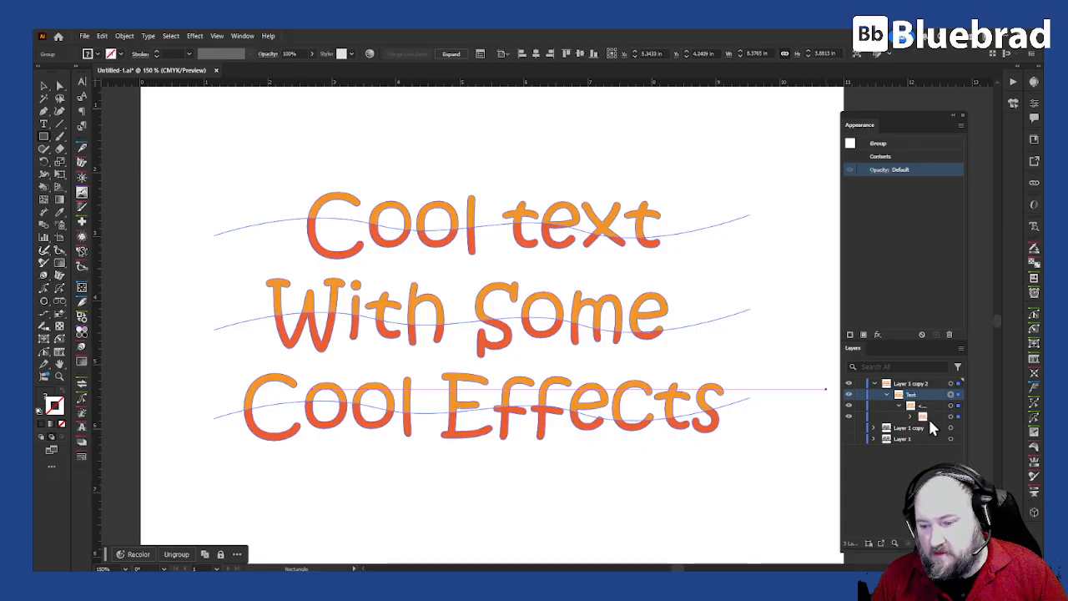
double_click(916, 394)
type("Fx")
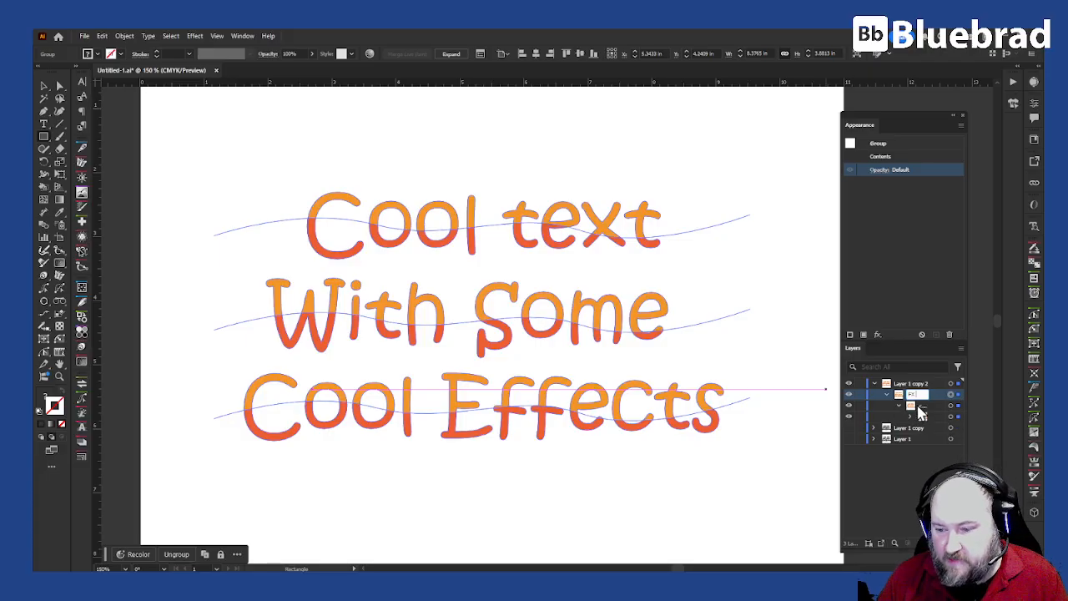
Step: Rename the nested group 'ori' and the Livepaint sublayer 'Text', then select FX
double_click(923, 407)
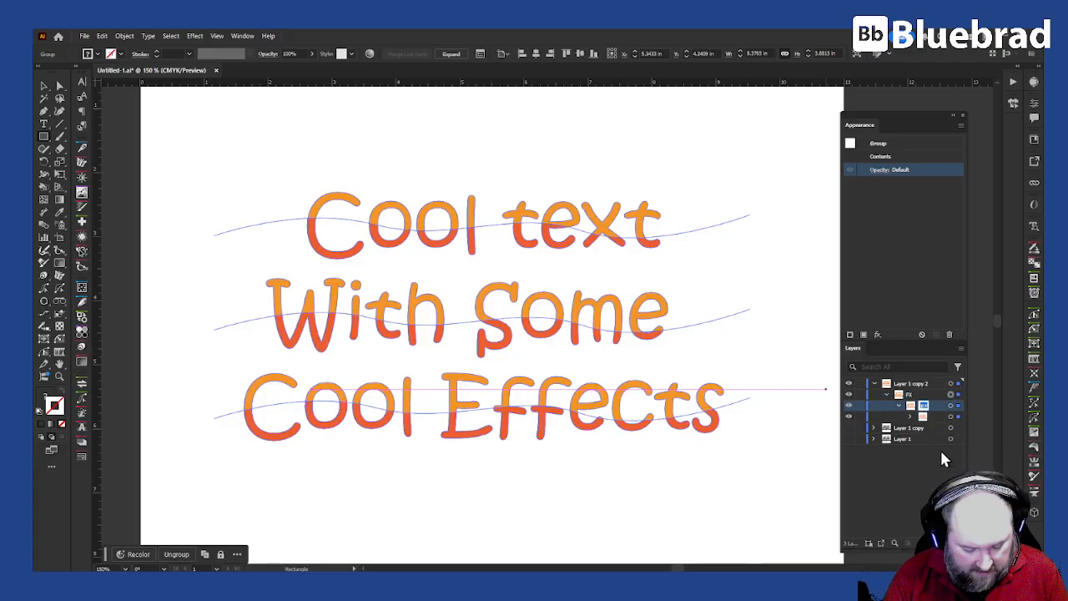
type("ori")
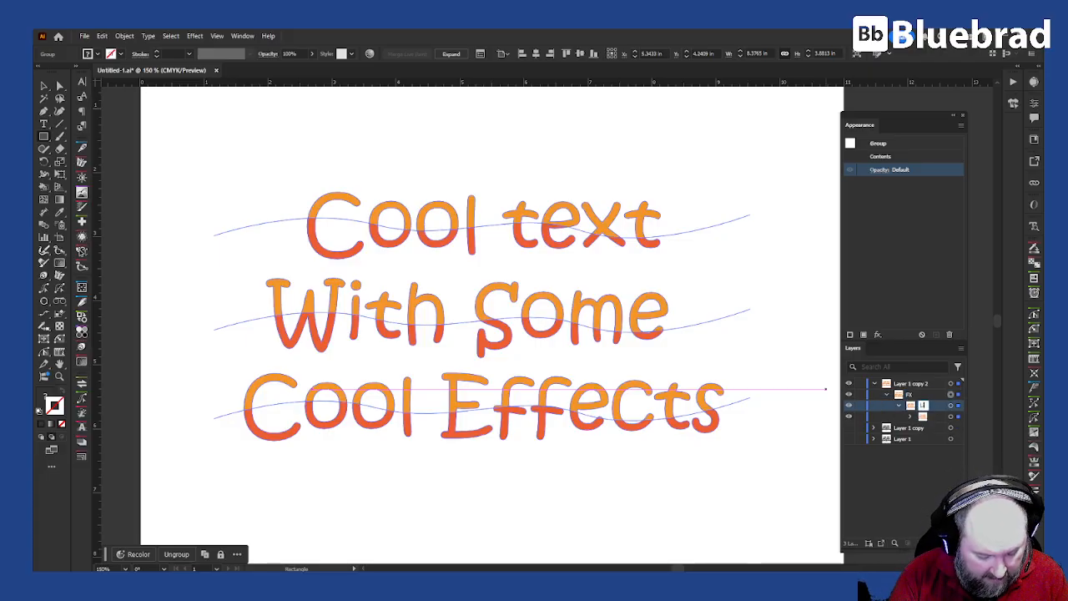
key("Return")
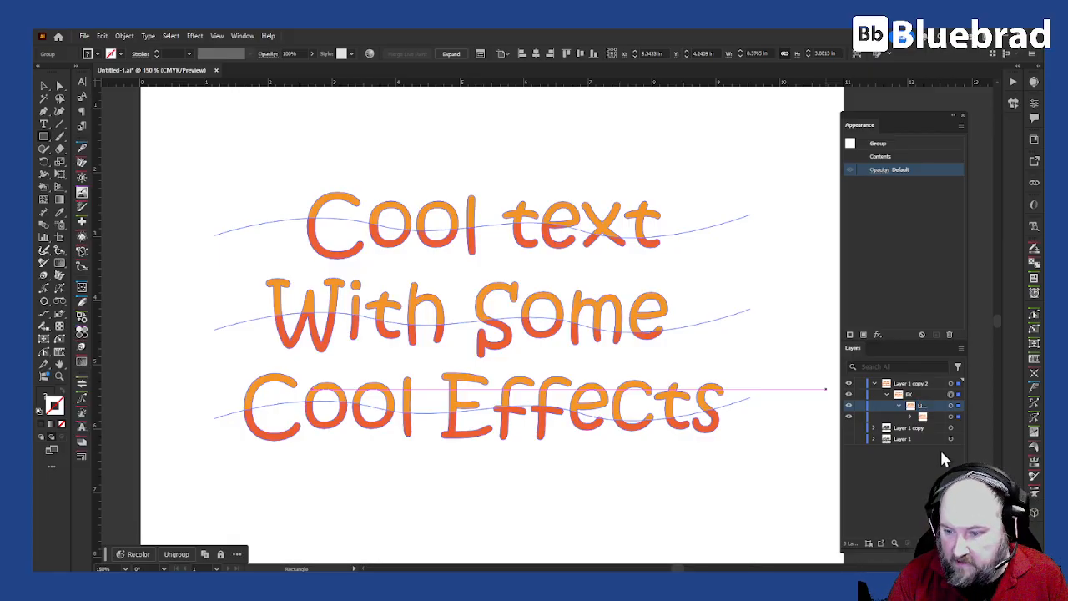
left_click_drag(964, 412, 993, 412)
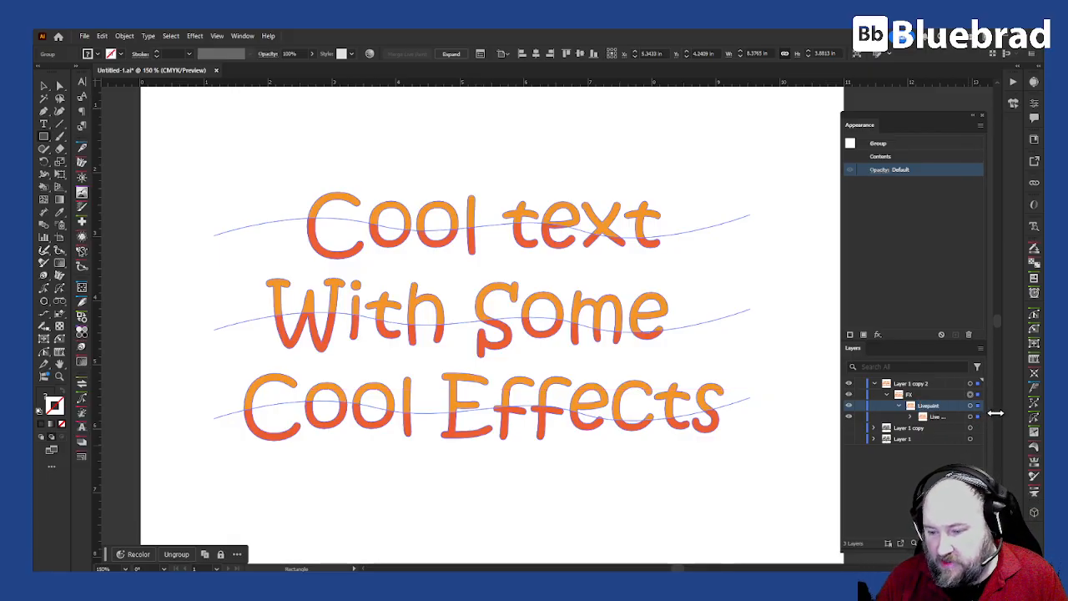
double_click(933, 406)
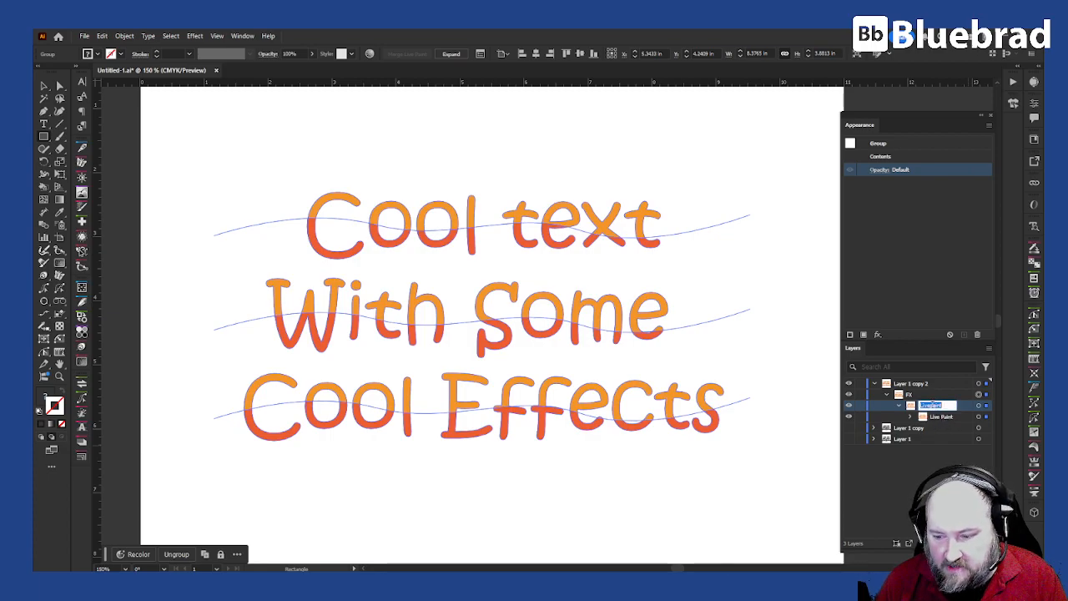
type("Text")
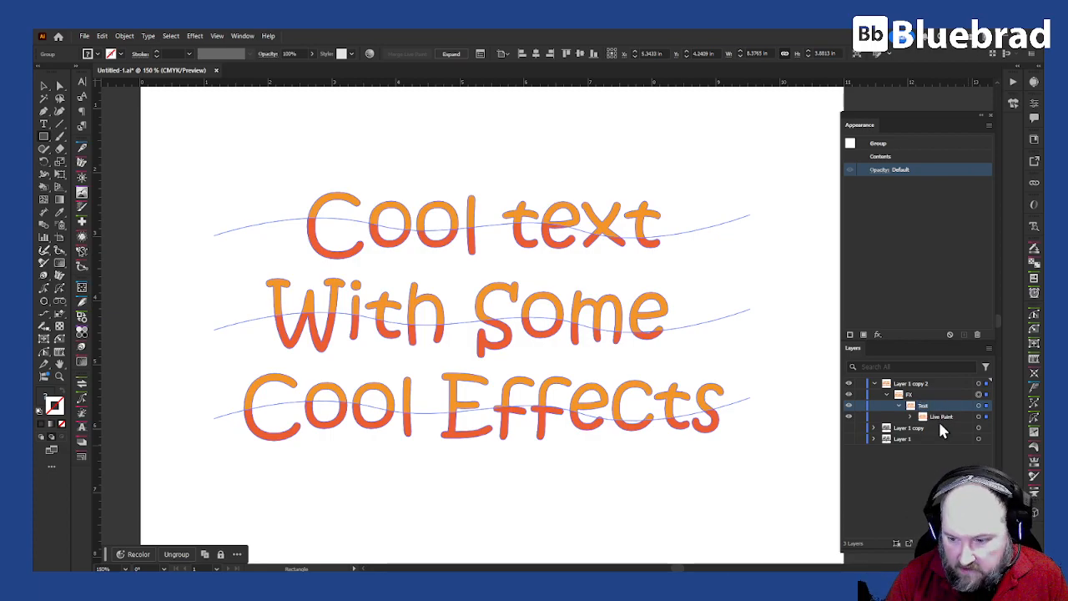
left_click(921, 415)
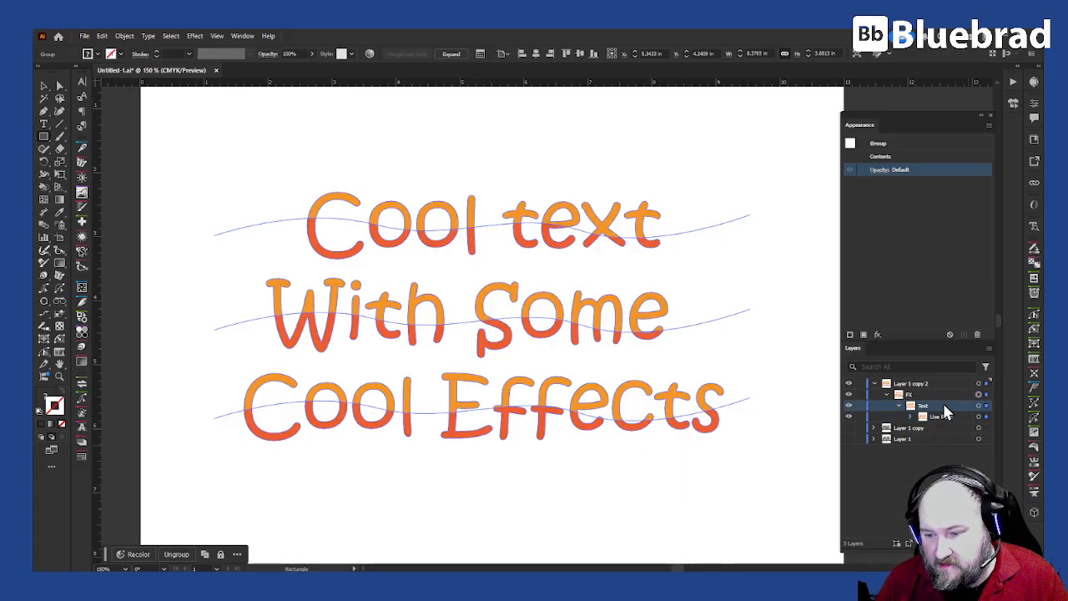
left_click(918, 395)
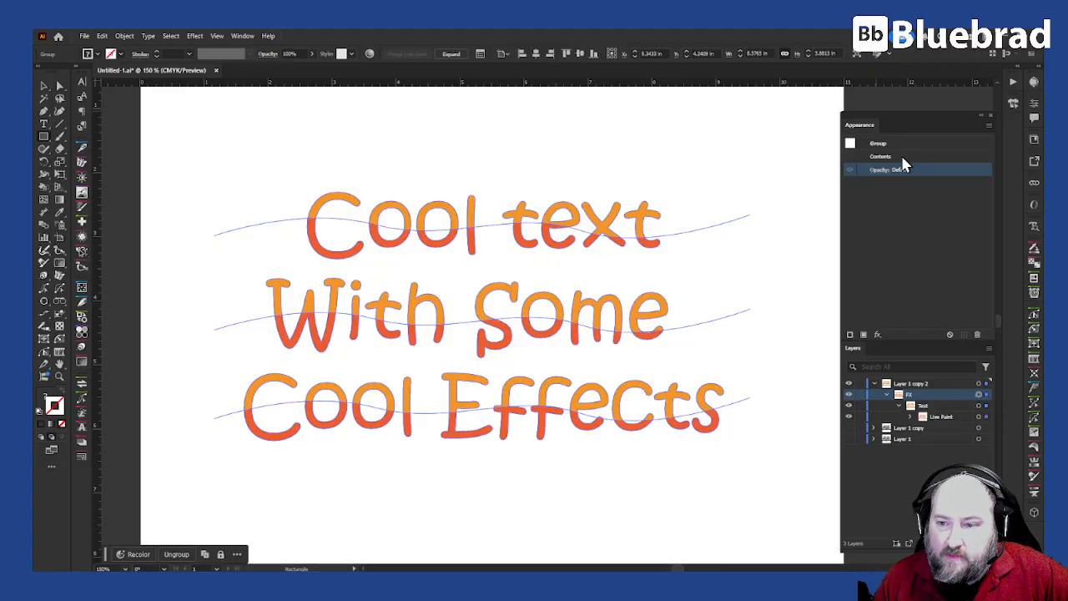
Step: Add a black stroke to the FX group in Appearance and raise its weight to 6 pt
left_click(851, 335)
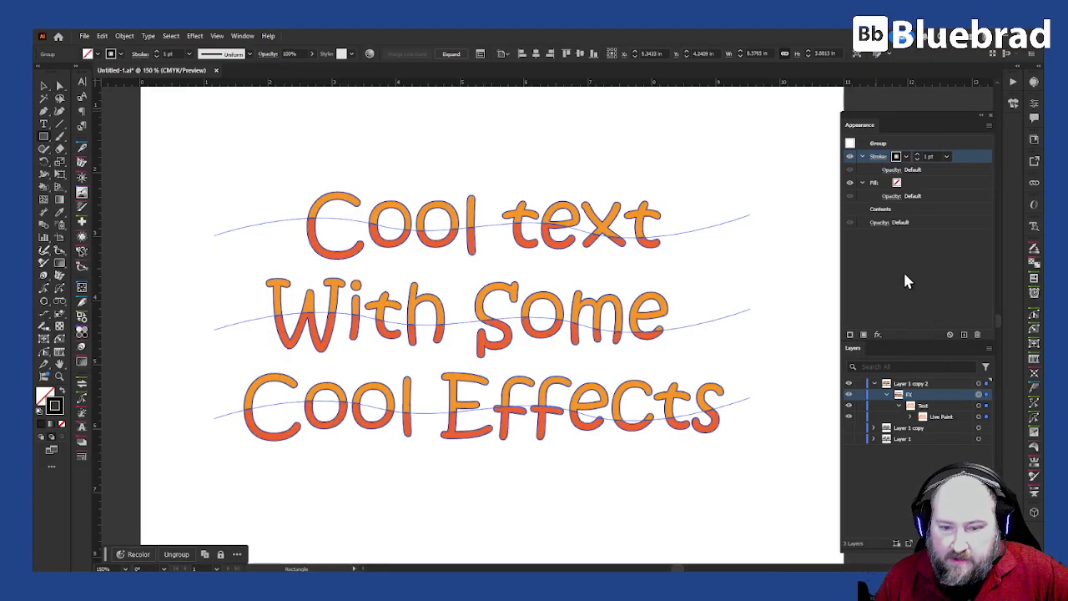
scroll(610, 242, "up", 2)
scroll(610, 240, "up", 4)
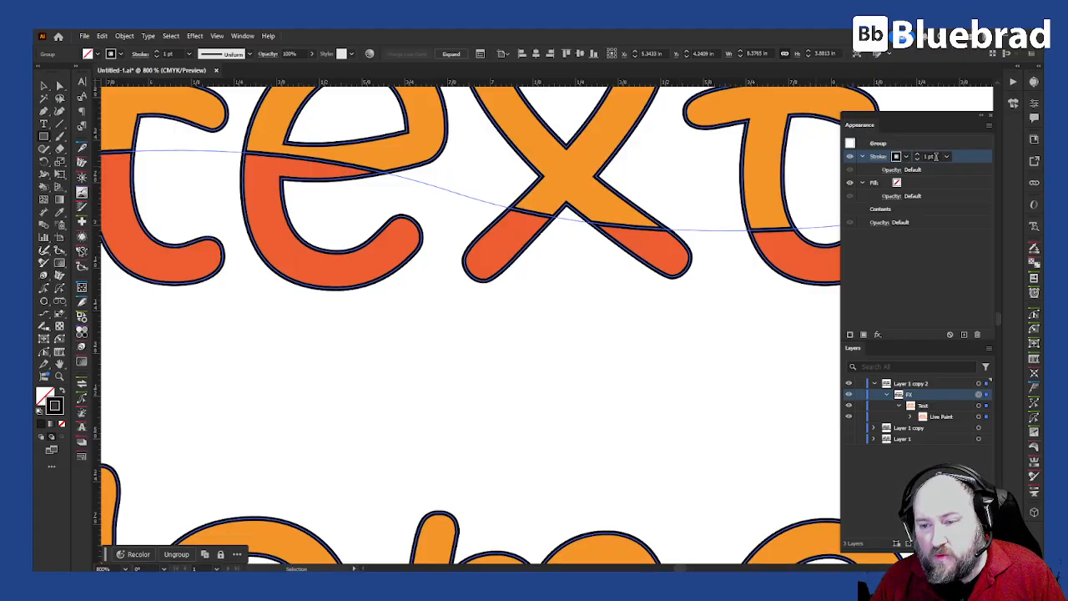
key("Up")
key("Up")
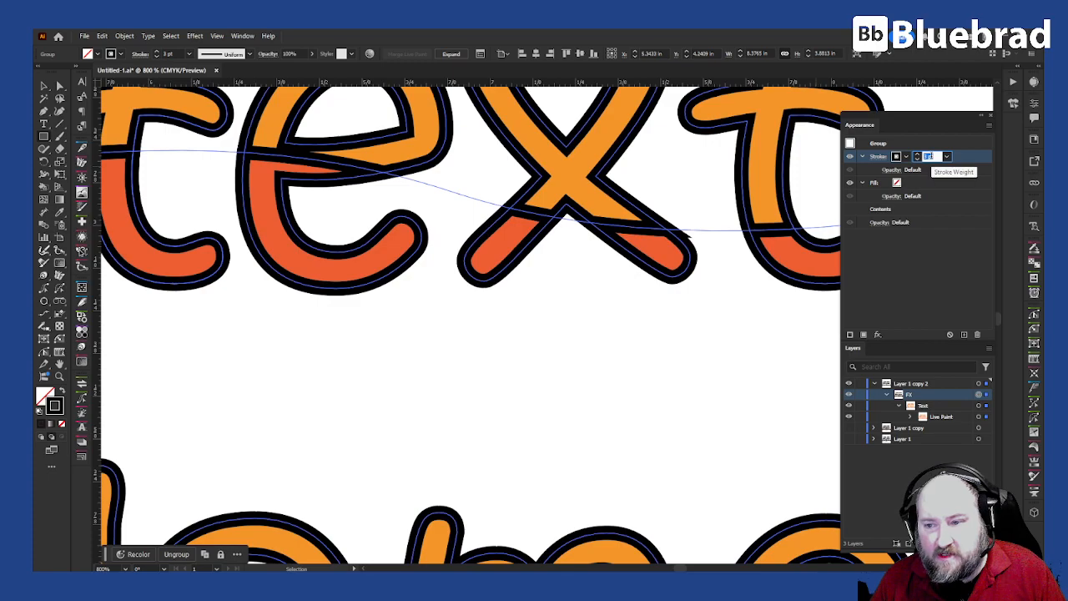
key("Up")
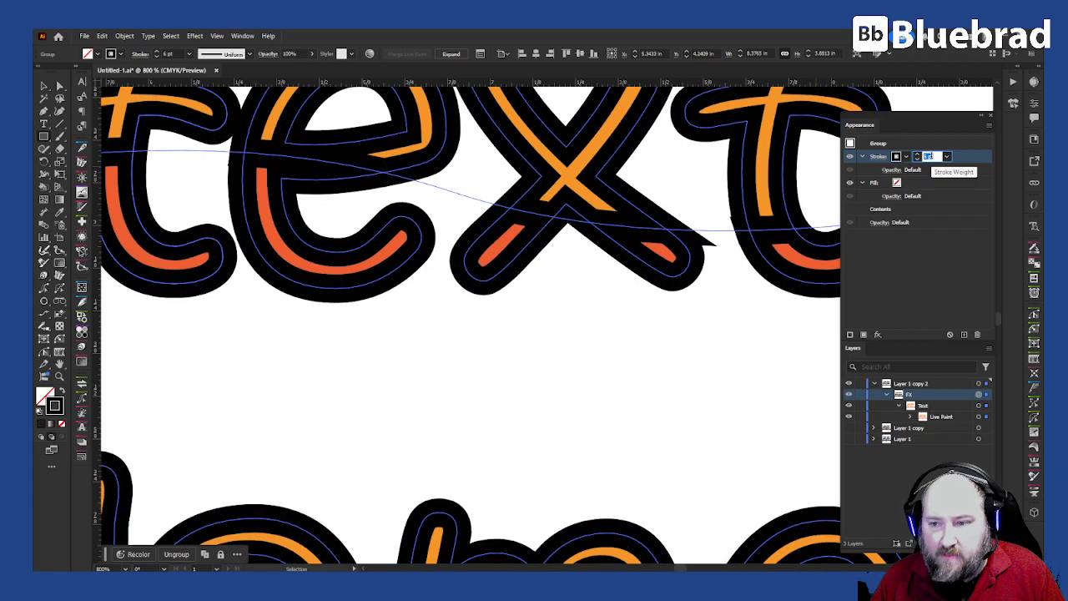
left_click(47, 86)
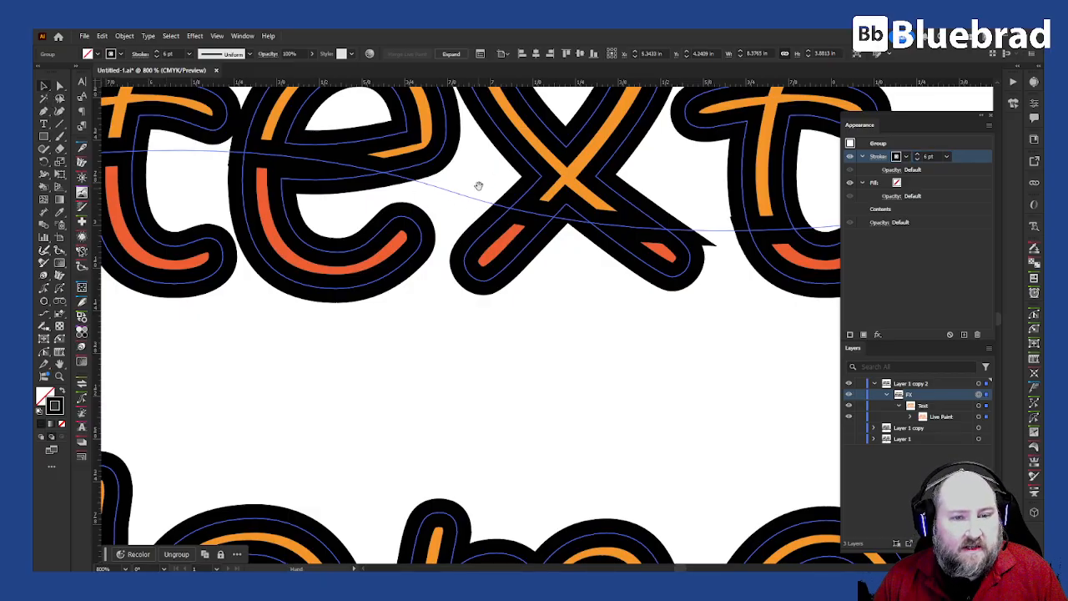
left_click_drag(477, 190, 556, 391)
scroll(546, 313, "down", 2)
left_click_drag(546, 310, 499, 251)
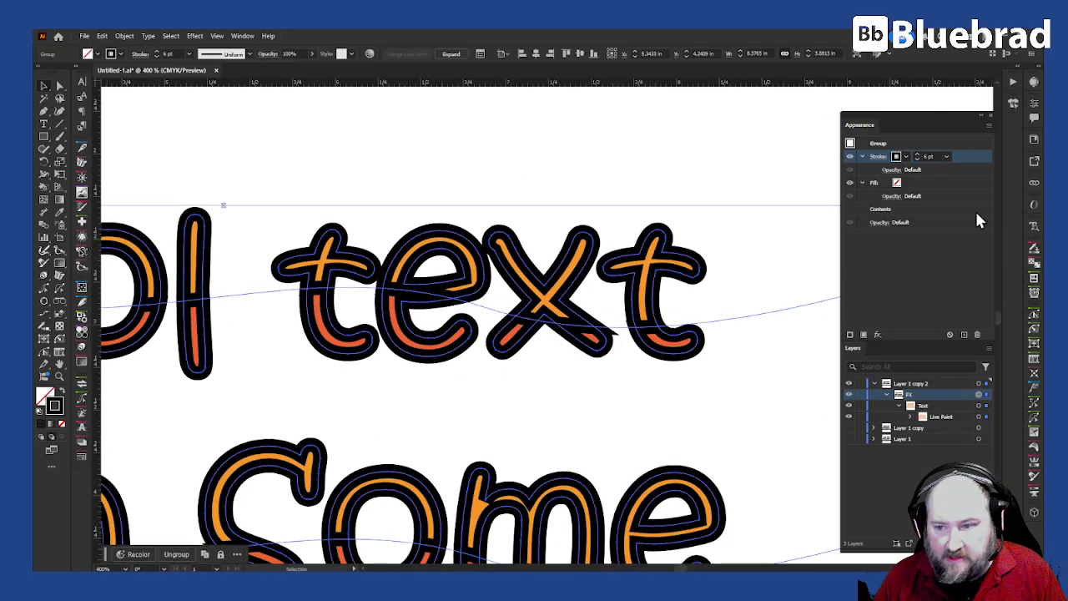
Step: Apply a 2.5 pt Offset Path effect to the FX group's black stroke
left_click(877, 334)
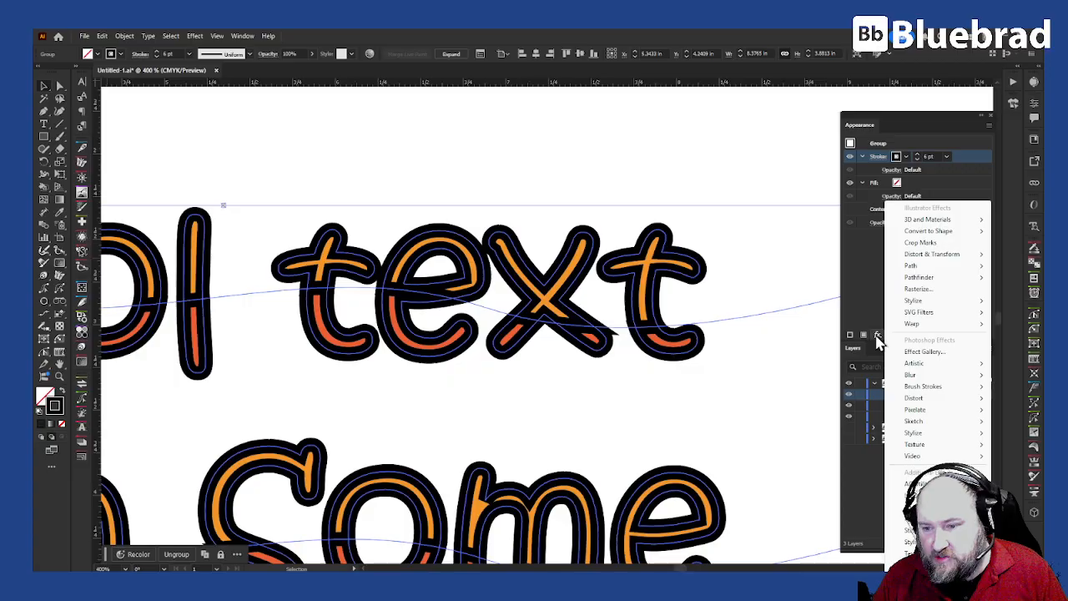
mouse_move(935, 267)
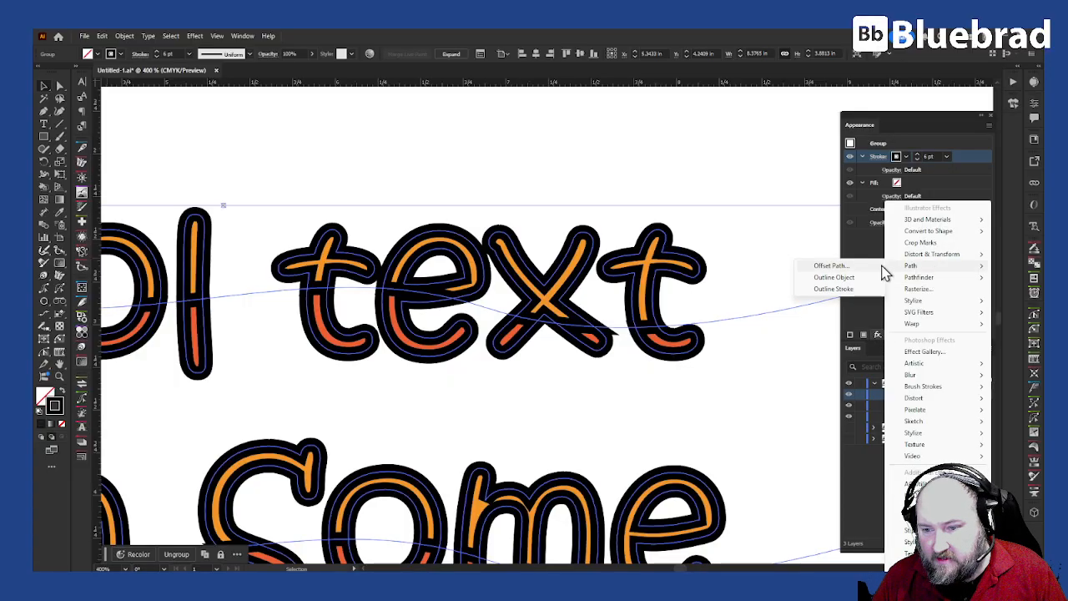
left_click(860, 266)
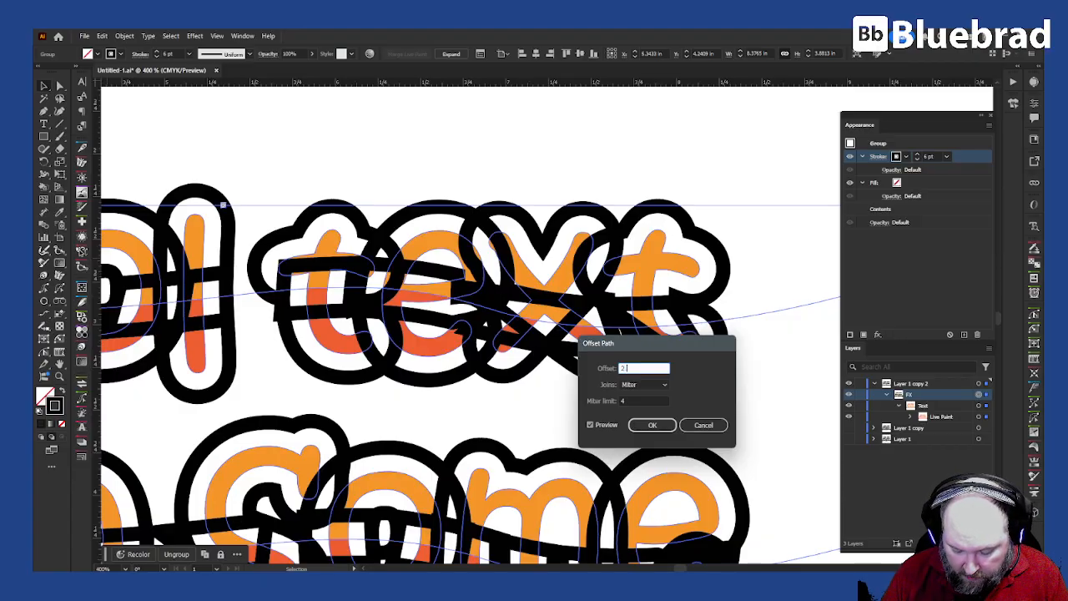
type("2.5pt")
key("Return")
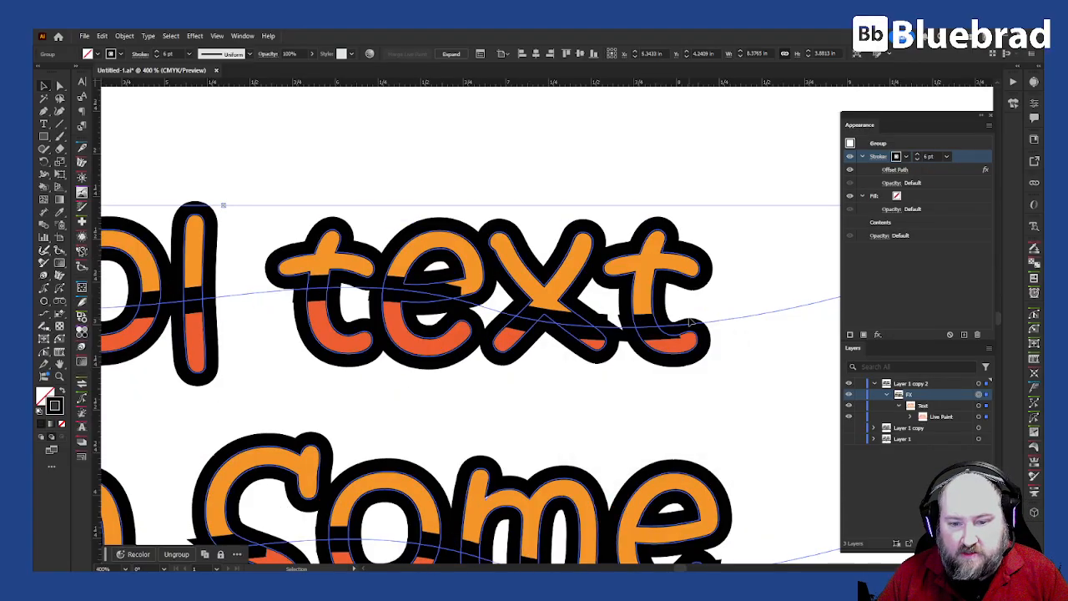
left_click_drag(285, 213, 627, 158)
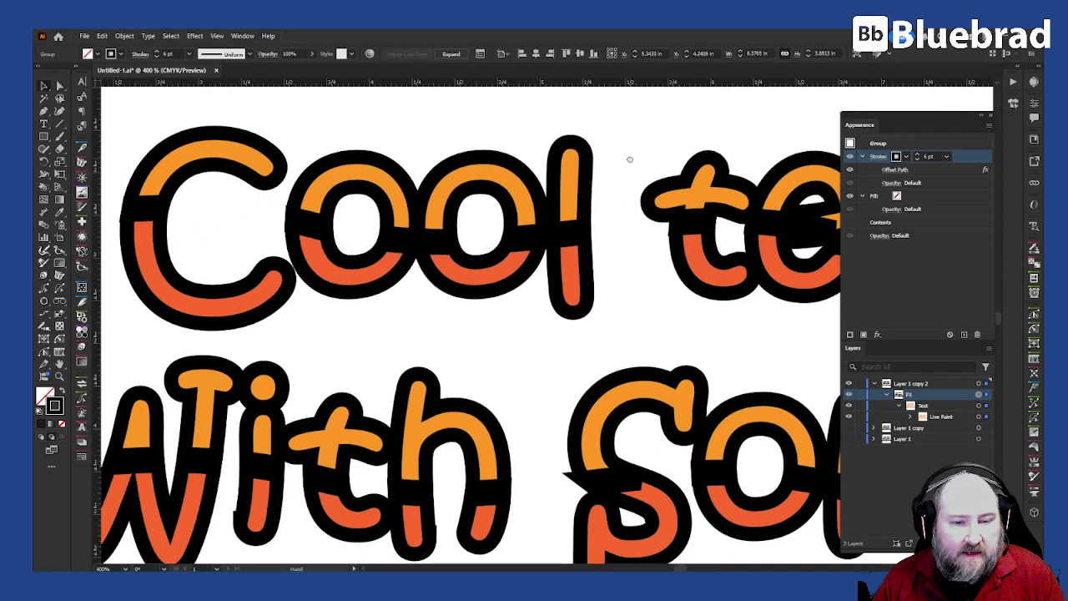
left_click_drag(239, 208, 573, 200)
left_click_drag(682, 217, 425, 217)
left_click_drag(693, 234, 383, 211)
left_click_drag(689, 240, 621, 261)
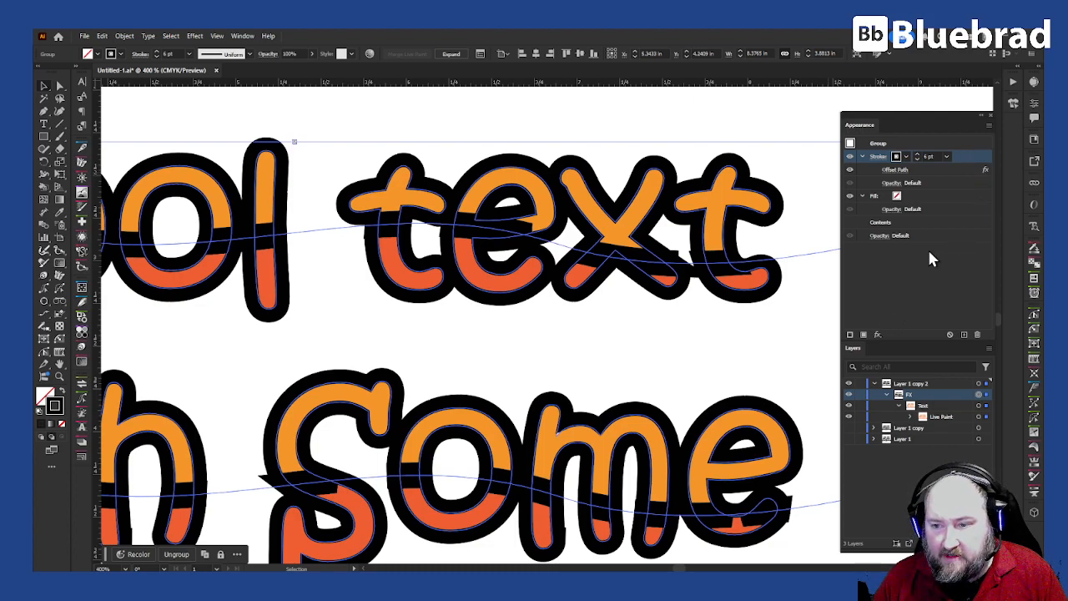
Step: Add a Pathfinder Exclude effect to the stroke and move Offset Path below it
left_click(964, 169)
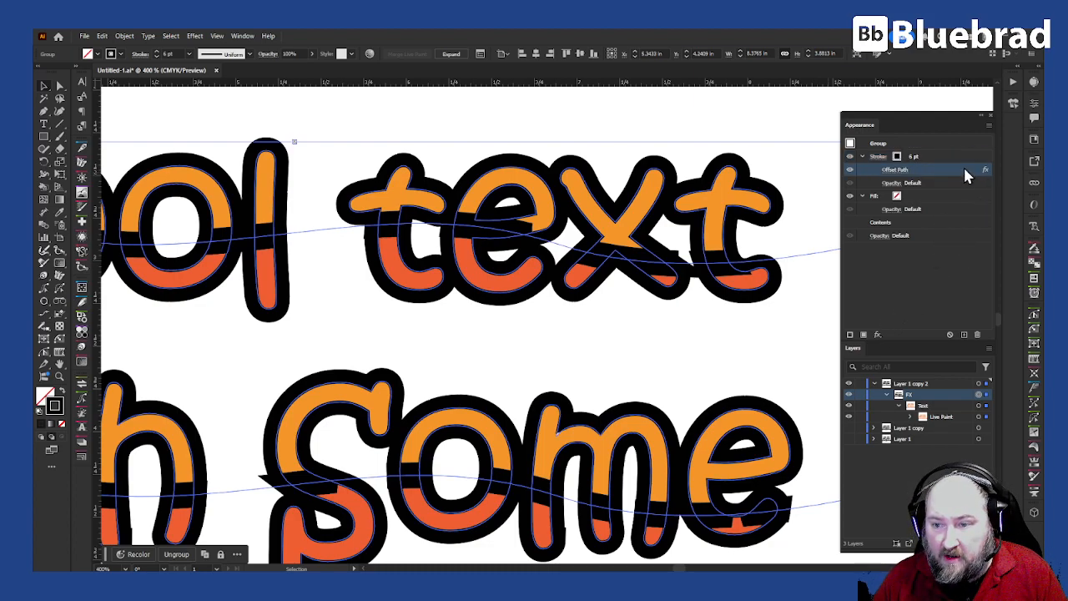
left_click(973, 155)
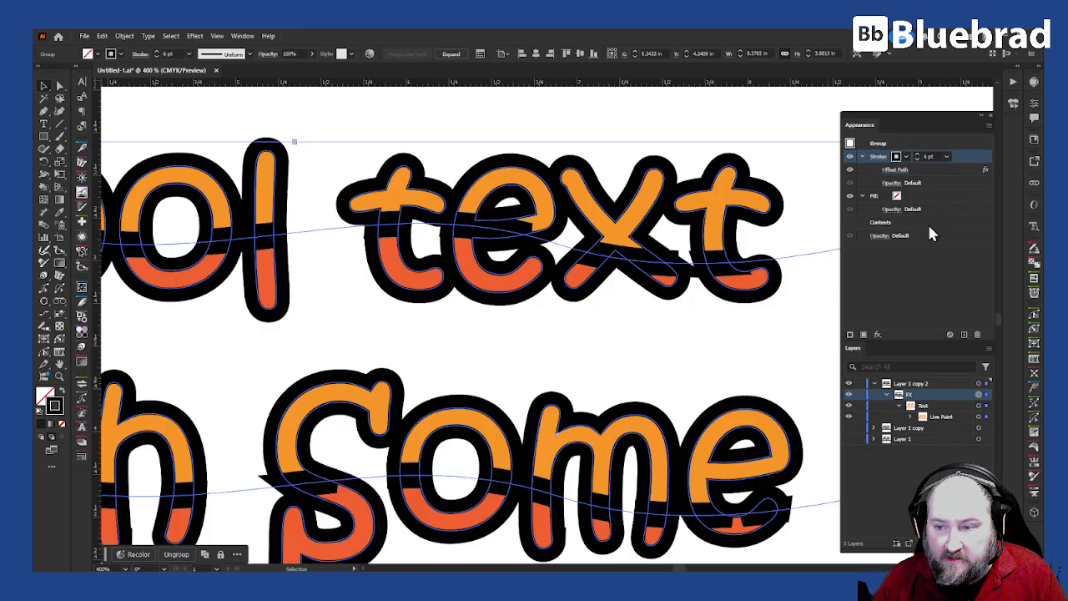
left_click(877, 334)
mouse_move(918, 267)
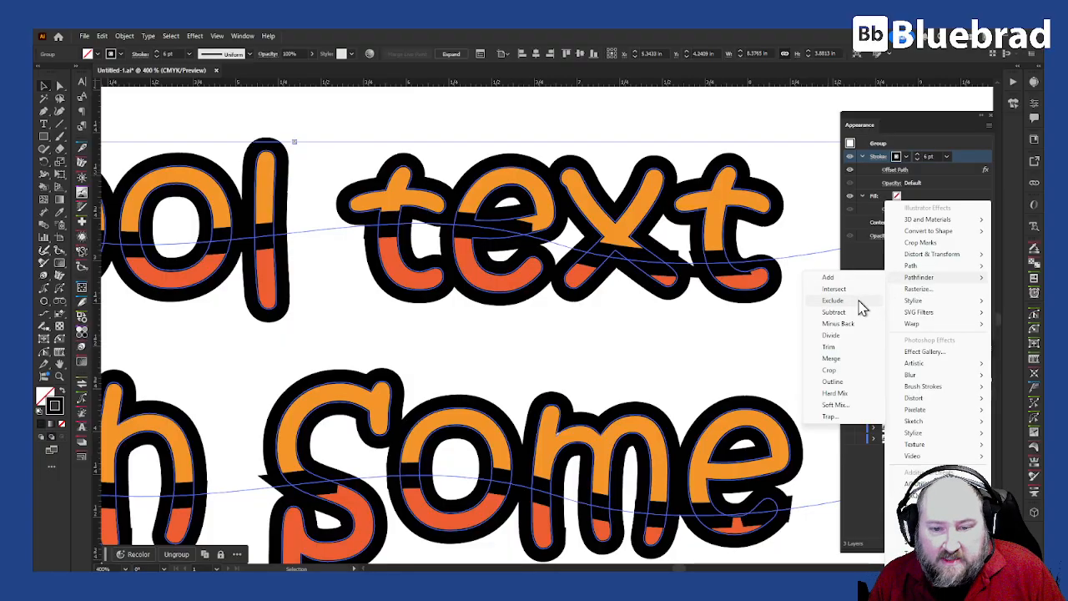
left_click(835, 300)
left_click_drag(924, 170, 933, 197)
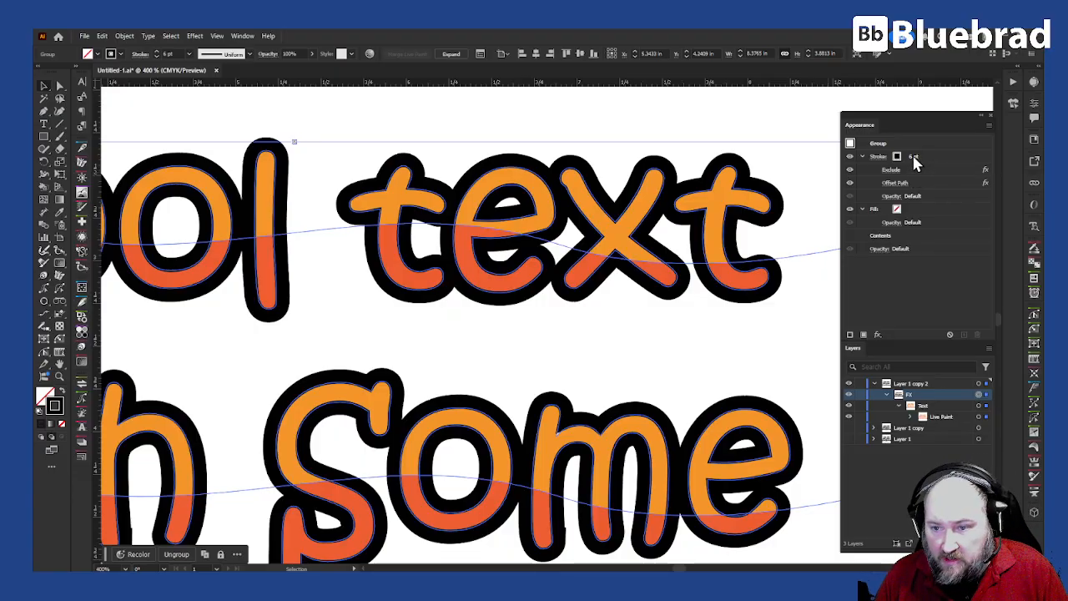
left_click(588, 335)
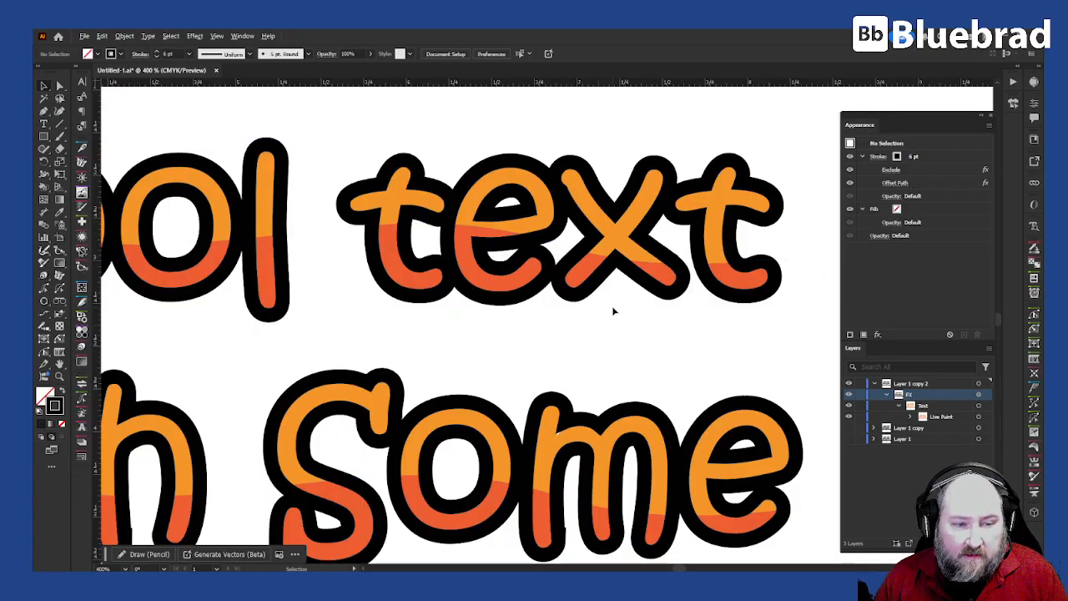
Step: Reshape the inner path of the 'i' in 'With' by moving one anchor and deleting its bottom-left anchor
key("ctrl+0")
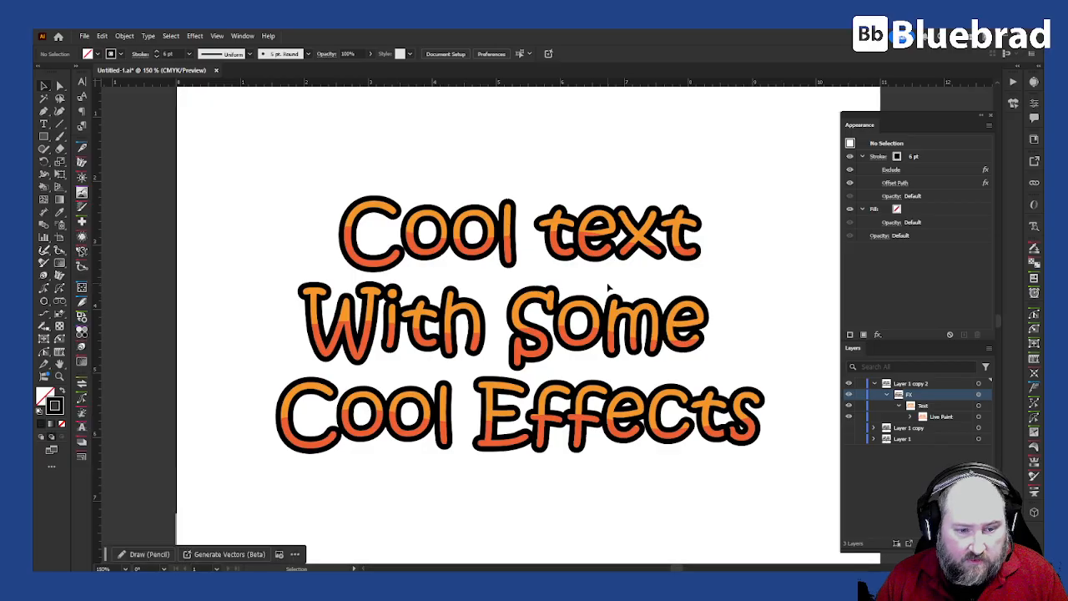
scroll(395, 365, "up", 10)
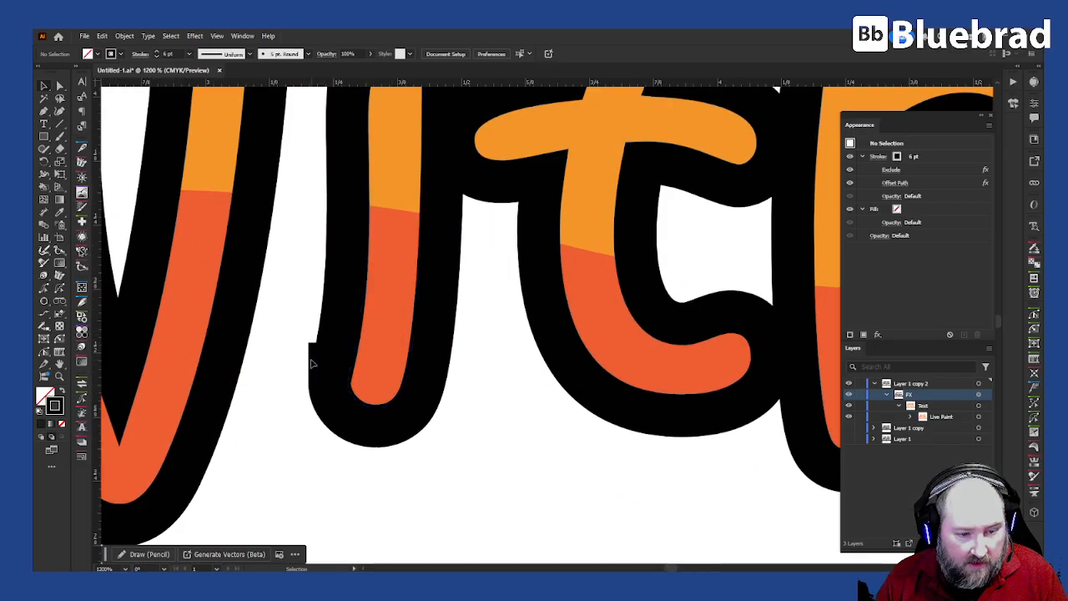
key("a")
left_click(354, 359)
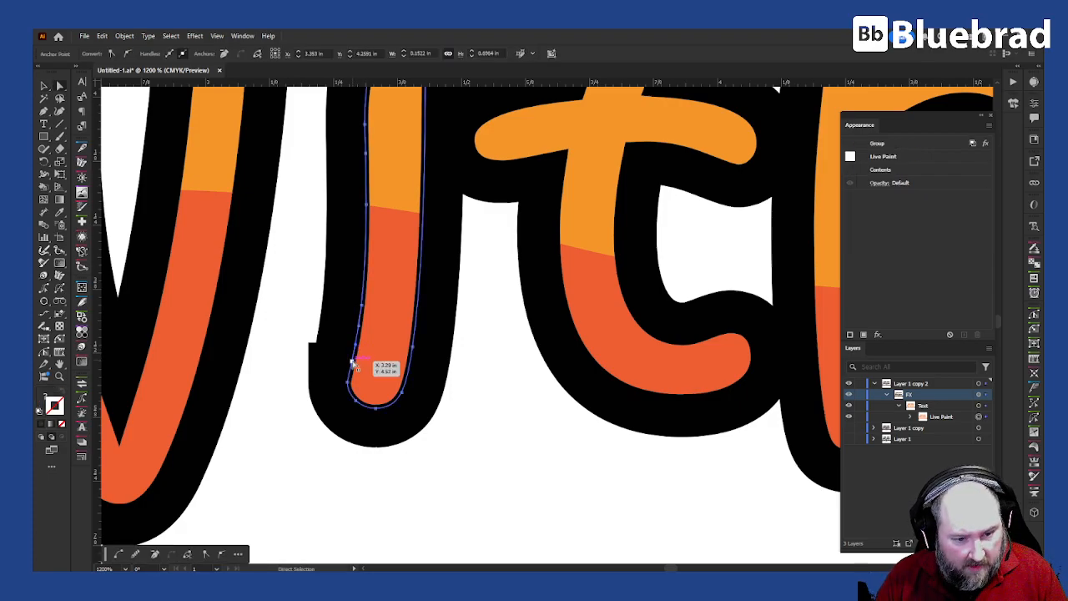
left_click(354, 365)
mouse_move(353, 365)
left_mouse_down()
mouse_move(363, 309)
mouse_move(353, 392)
left_mouse_up()
key("minus")
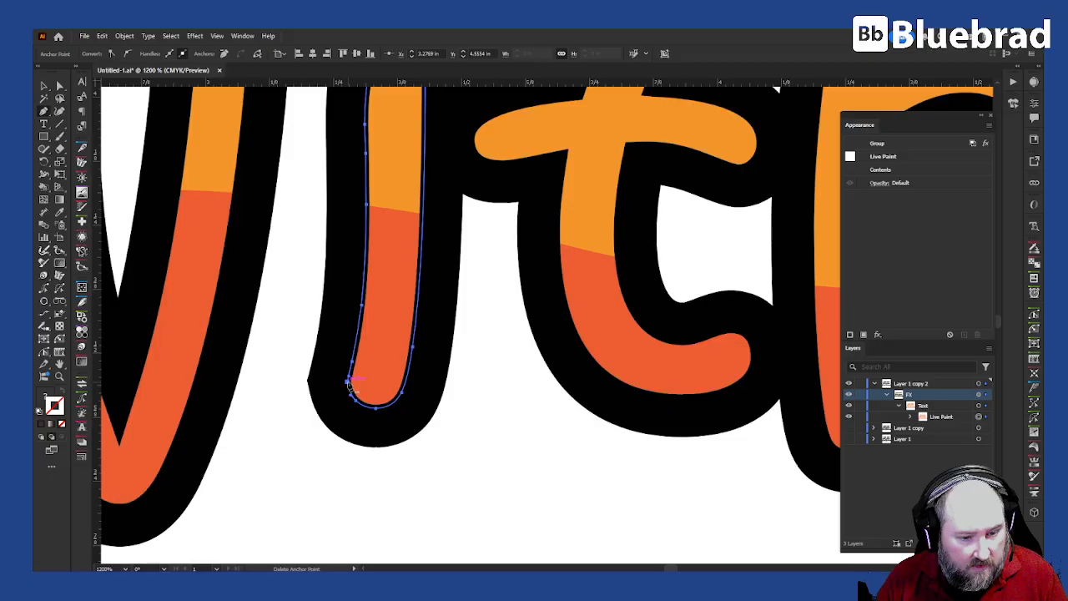
left_click(350, 384)
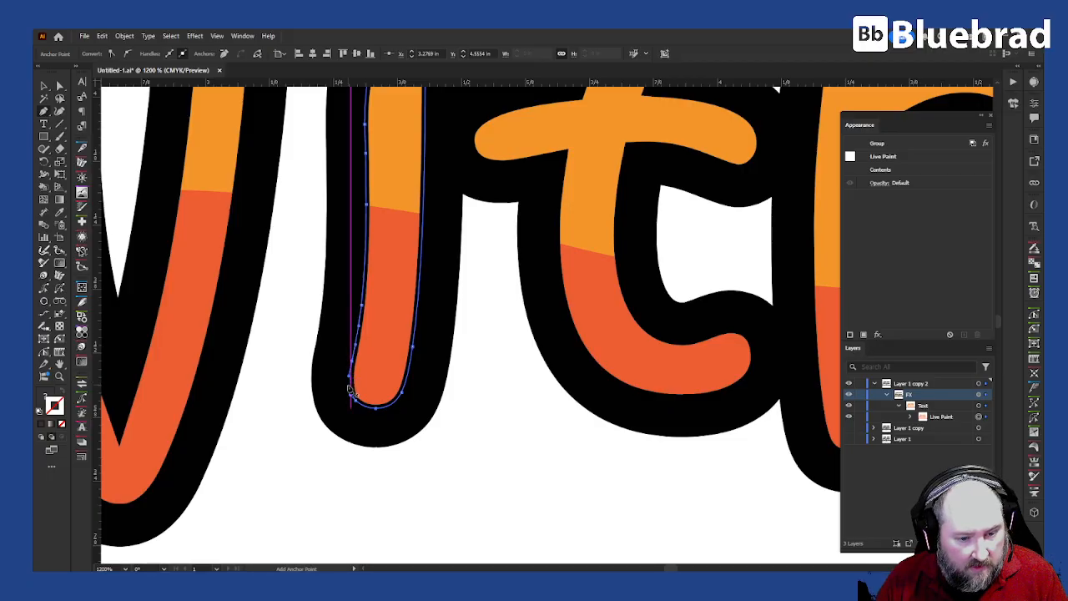
left_click(524, 412, "ctrl")
scroll(493, 318, "down", 5)
left_click_drag(579, 362, 404, 373)
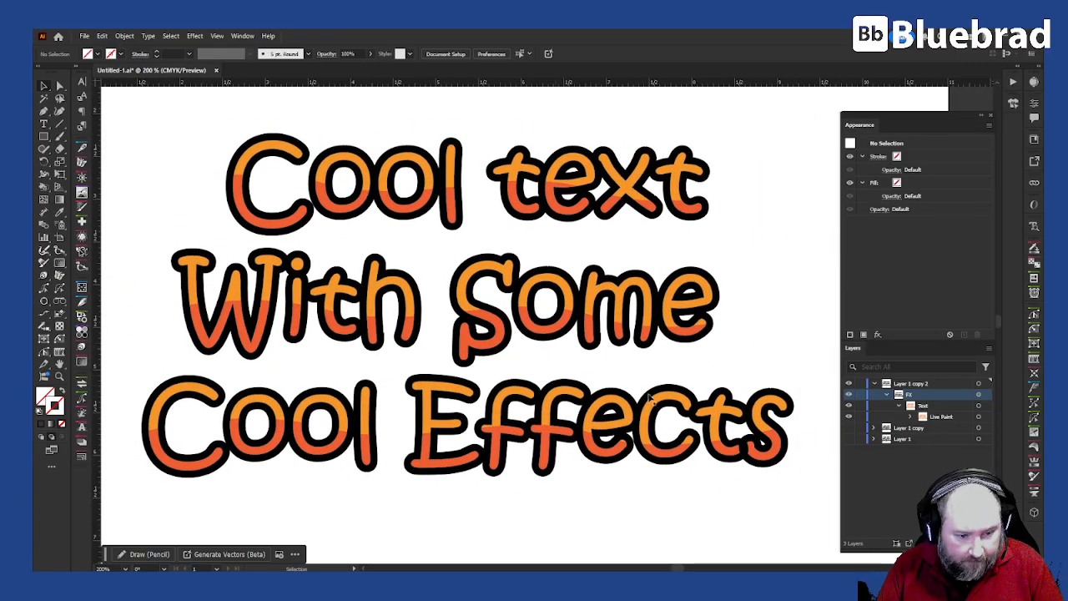
Step: Move the first 'o' fill in the lower 'Cool' about 0.02 in right, then select the lettering group
scroll(443, 448, "up", 4)
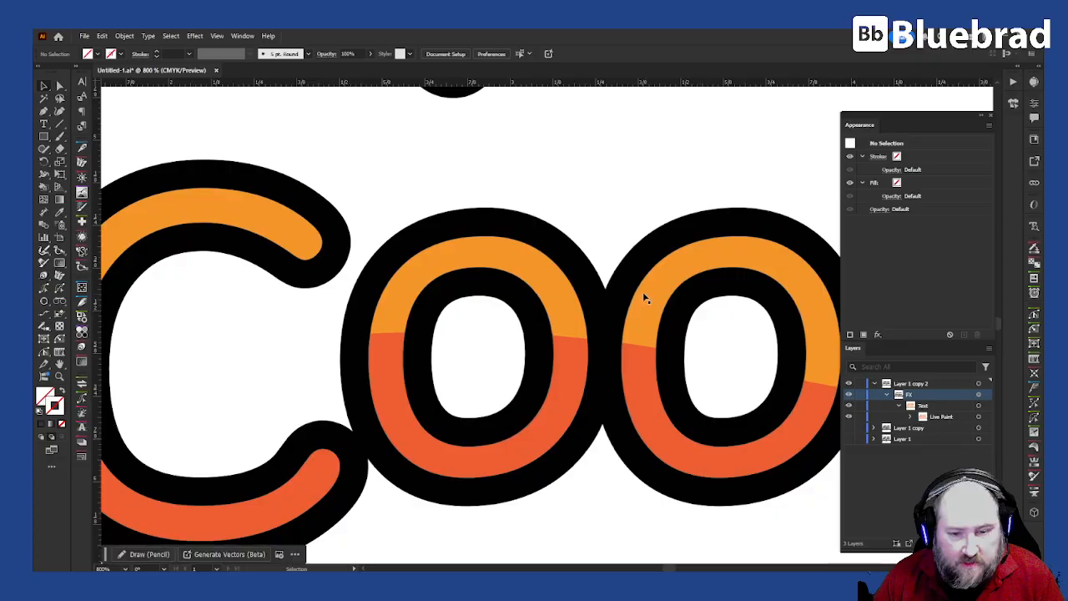
left_click(555, 264)
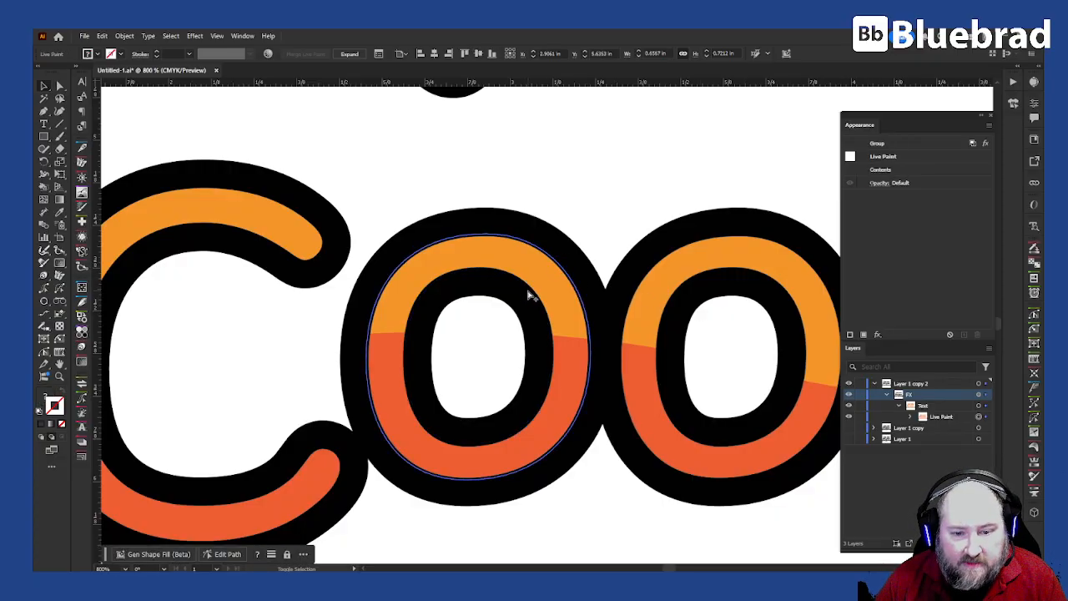
left_click(551, 286)
mouse_move(554, 287)
left_mouse_down()
mouse_move(578, 272)
mouse_move(569, 273)
left_mouse_up()
left_click(635, 218)
scroll(652, 220, "down", 2)
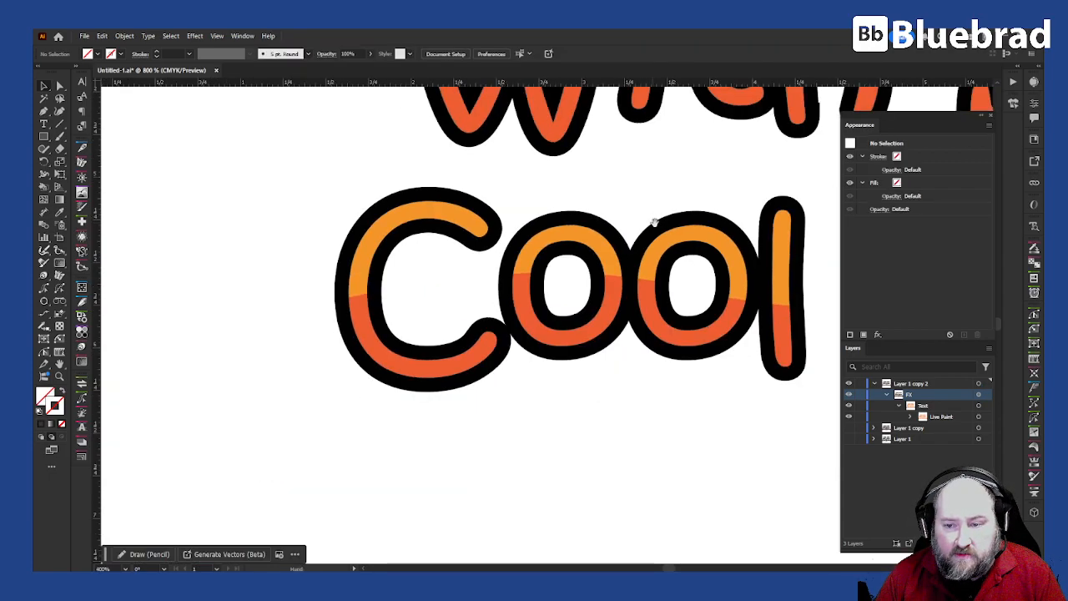
left_click_drag(710, 208, 445, 318)
left_click(702, 167)
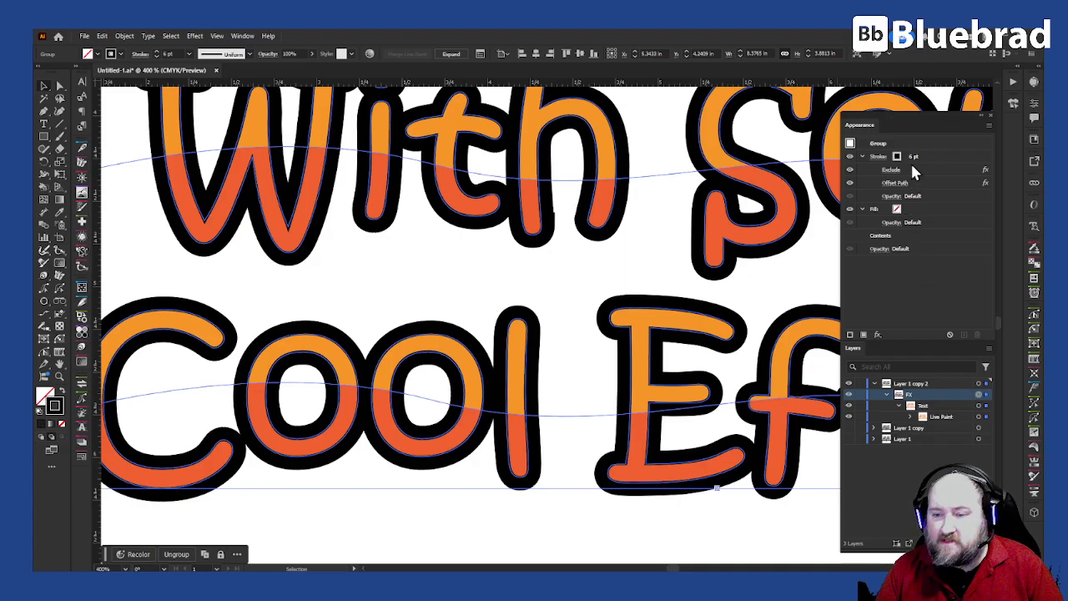
Step: Add a Merge pathfinder effect to the lettering's stroke and deselect to see the black-filled counters
left_click(948, 146)
left_click(967, 156)
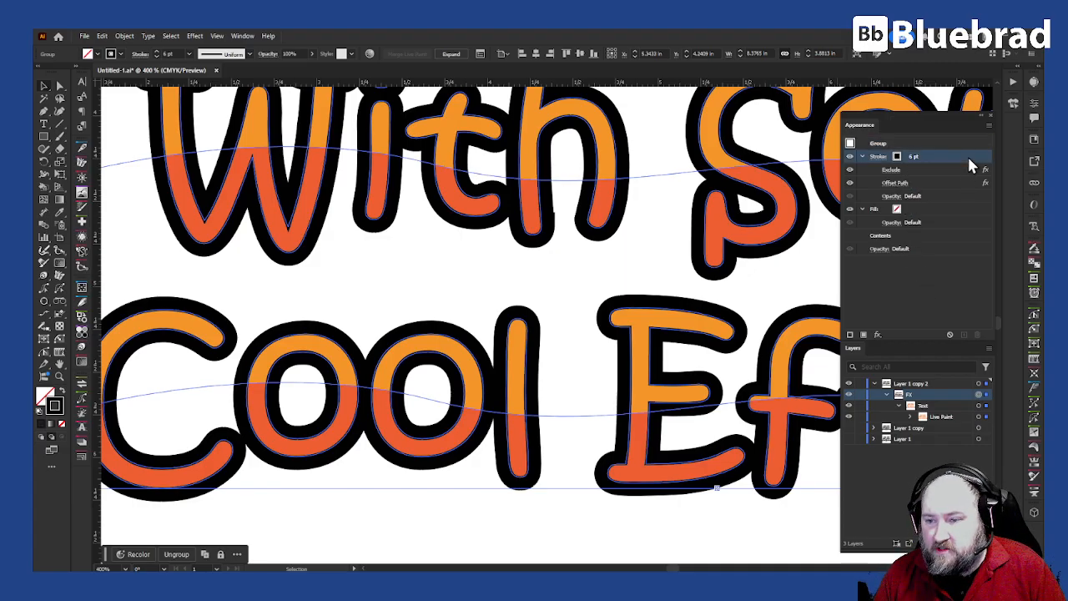
left_click(877, 335)
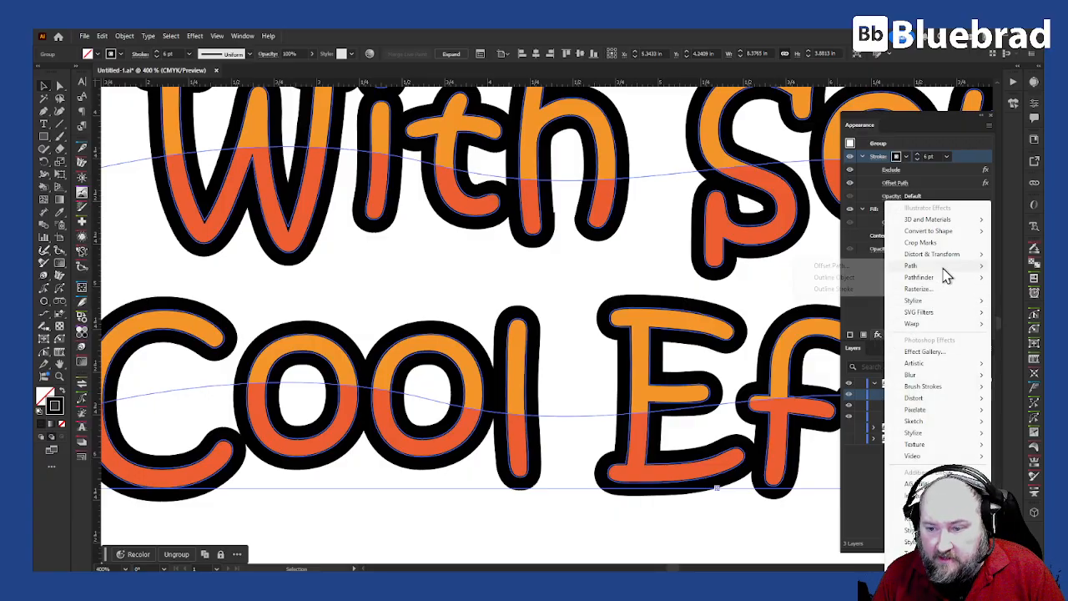
mouse_move(945, 277)
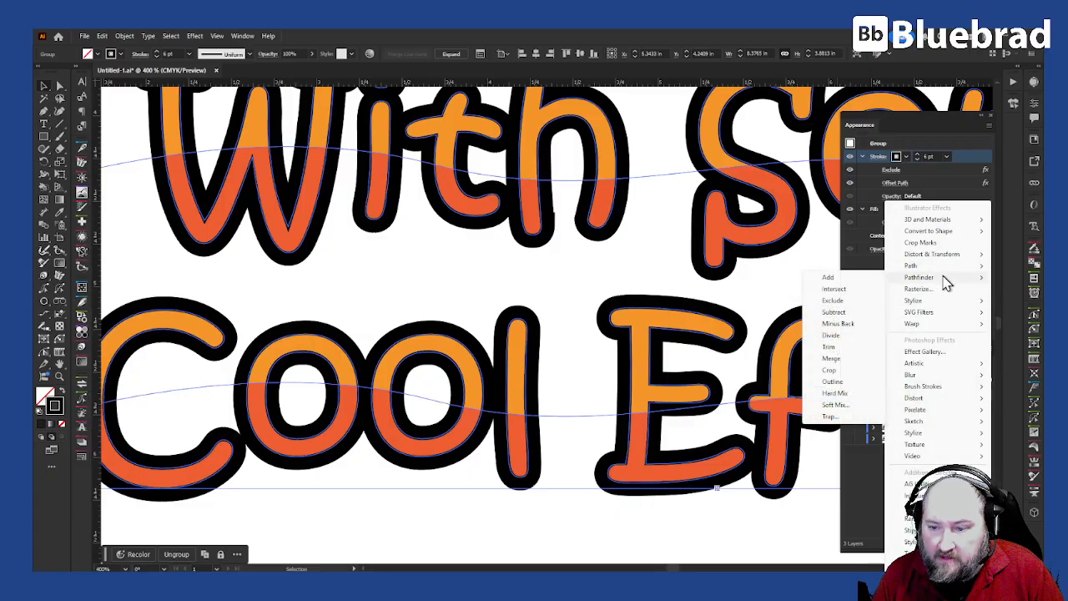
left_click(845, 360)
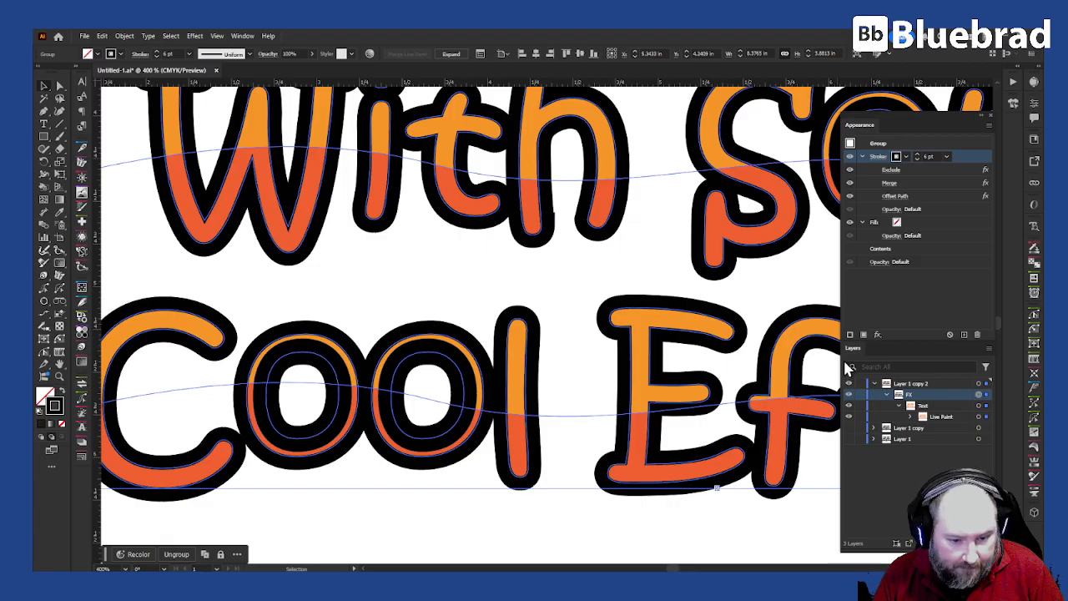
left_click(329, 266)
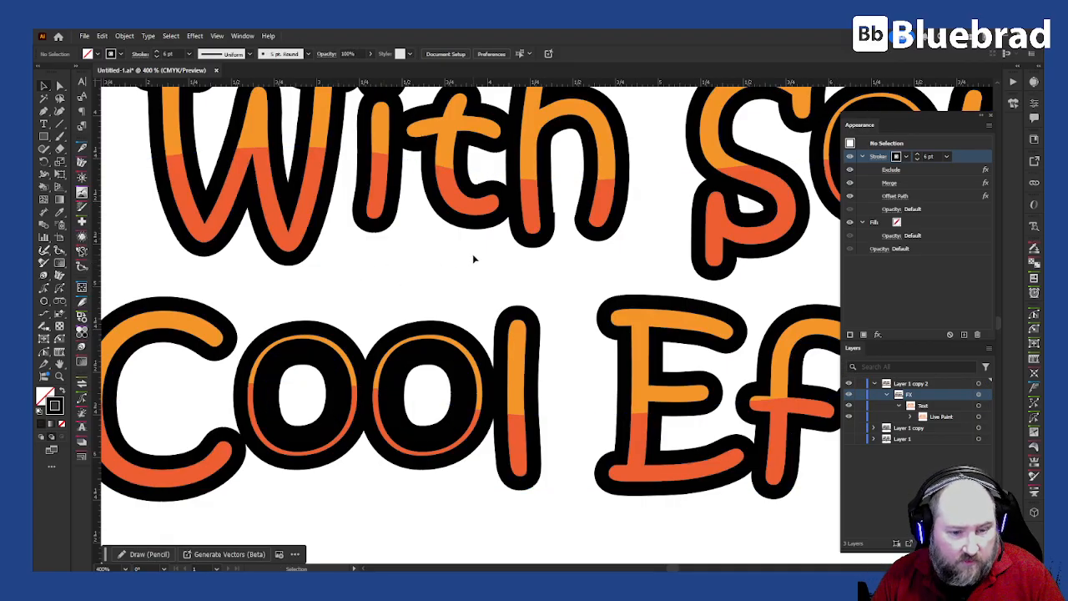
scroll(472, 258, "down", 2)
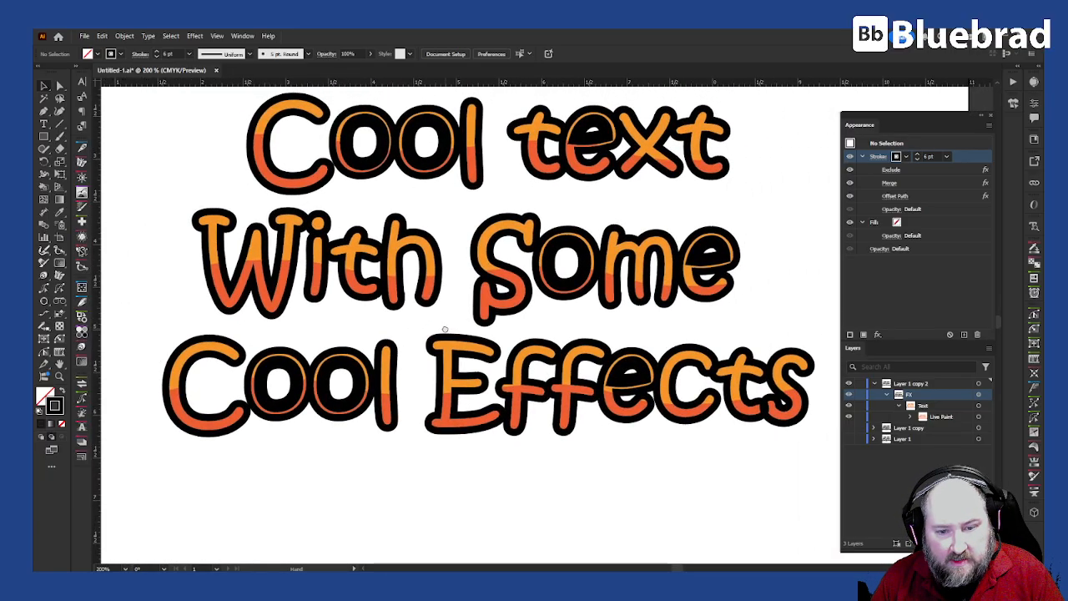
Step: Undo the last change and move the Merge effect above Exclude in the stroke's effect stack
left_click(445, 331)
key("ctrl+z")
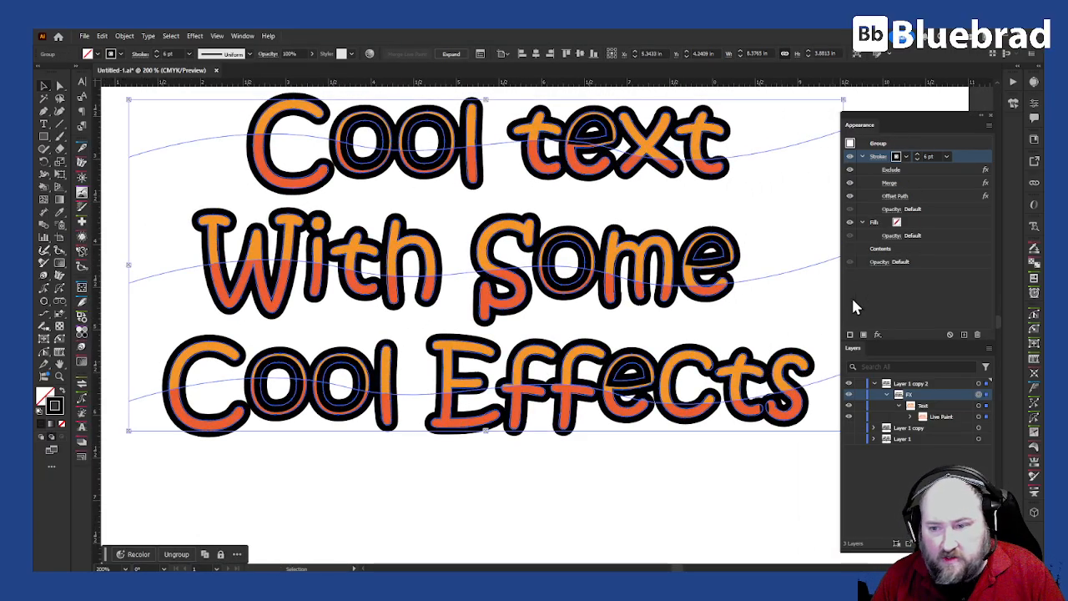
left_click(943, 181)
mouse_move(945, 182)
left_mouse_down()
mouse_move(927, 179)
mouse_move(931, 167)
left_mouse_up()
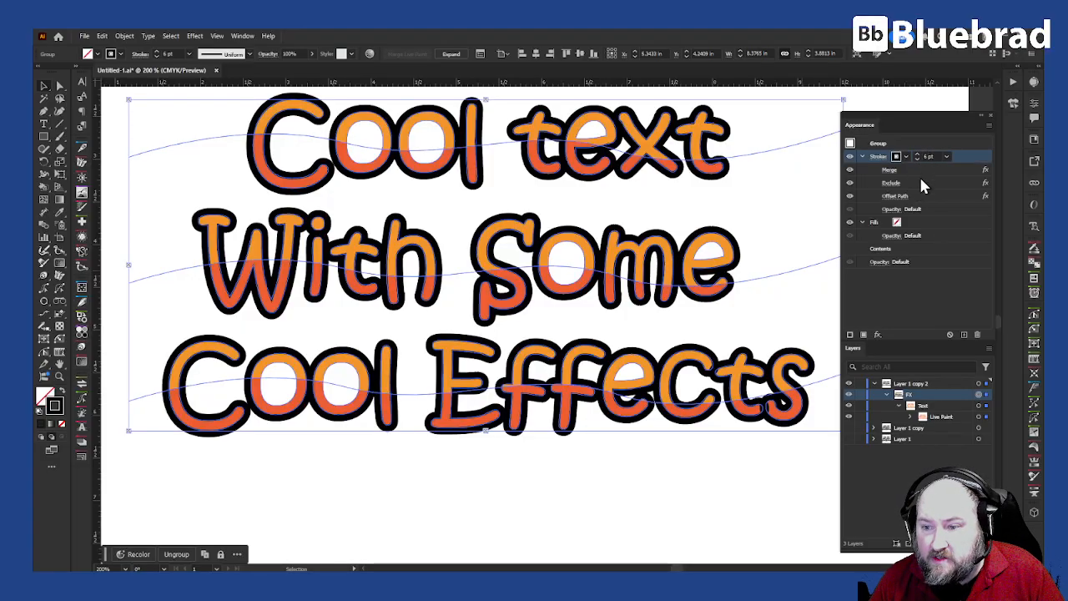
Step: Change the Offset Path effect's offset to 0.125 in for a thicker outline
left_click(907, 196)
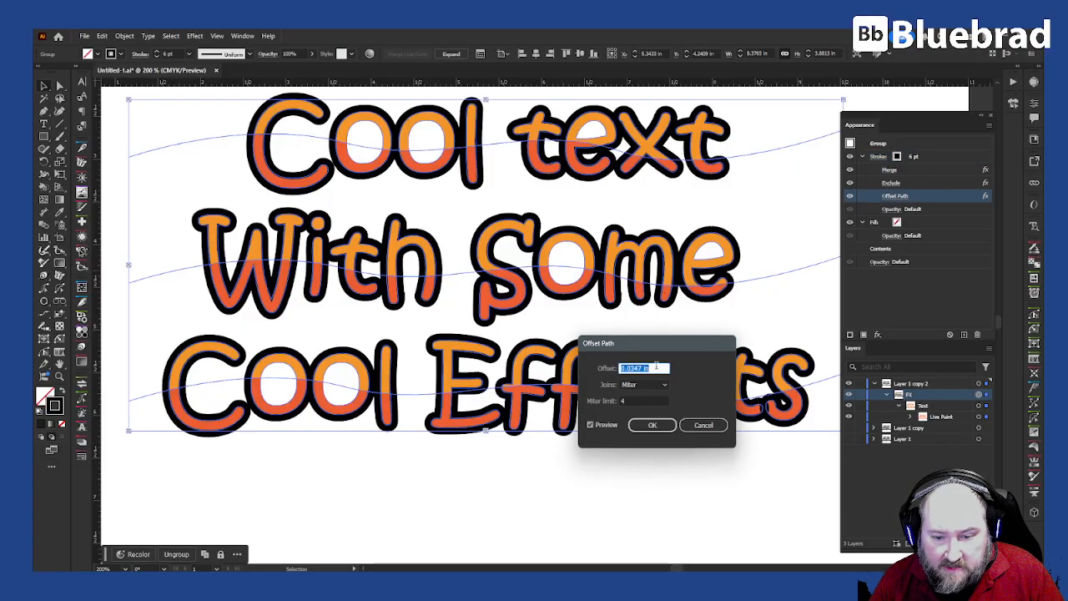
type("0.125")
key("Tab")
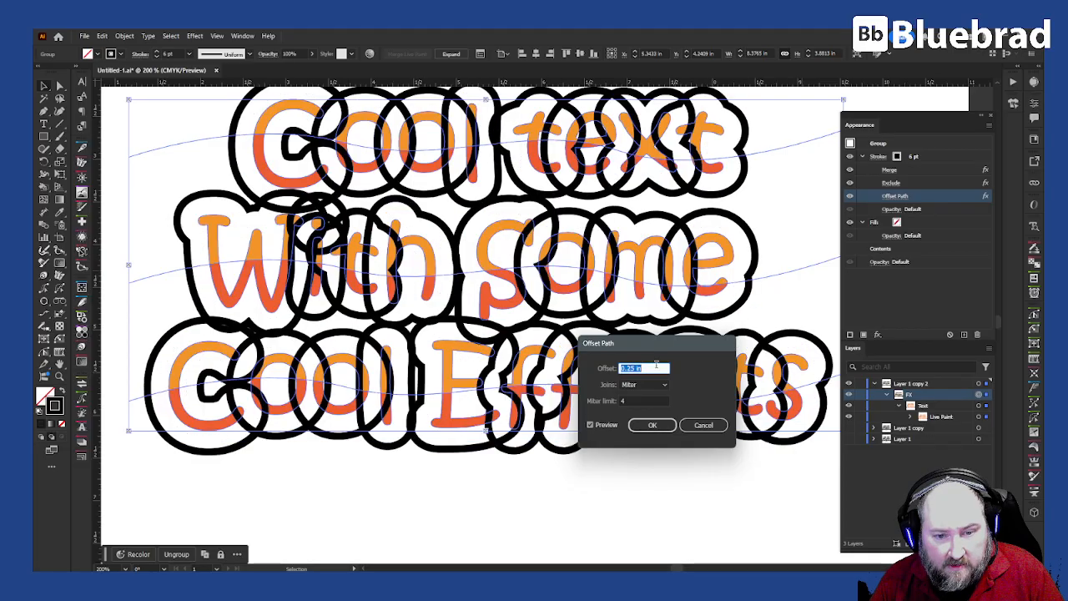
left_click(654, 427)
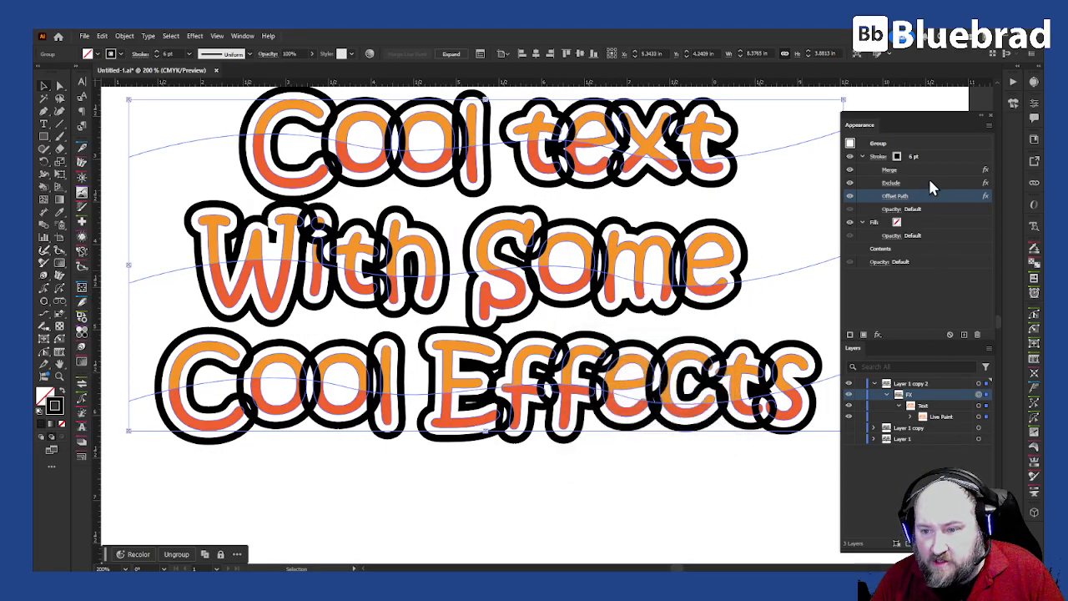
Step: Try moving Offset Path above Exclude, undo it, then delete the Merge effect
mouse_move(925, 195)
left_mouse_down()
mouse_move(921, 163)
mouse_move(916, 205)
left_mouse_up()
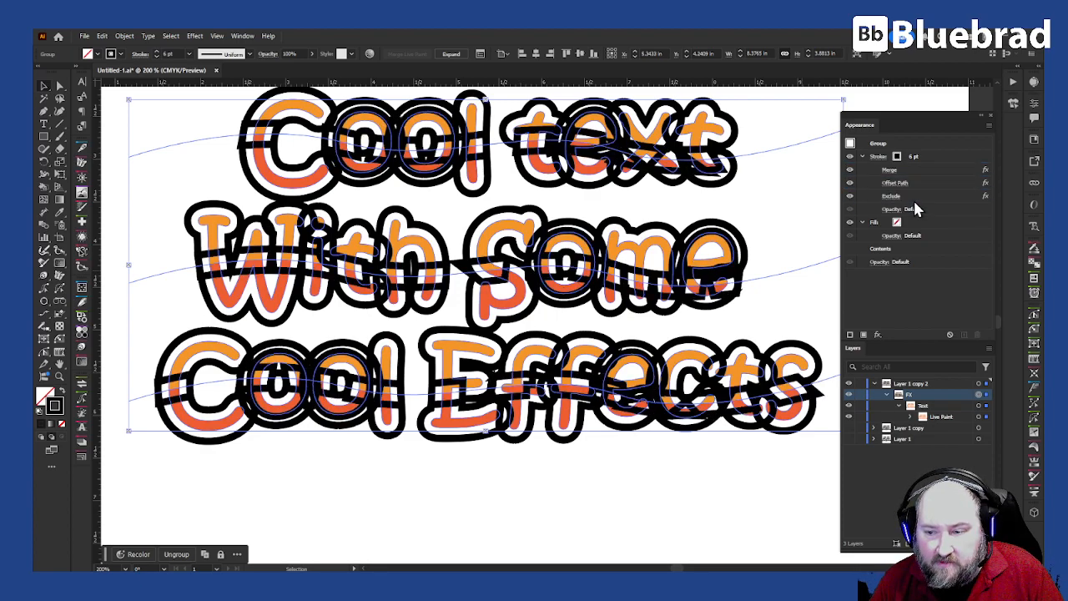
key("ctrl+z")
key("ctrl+z")
key("ctrl+z")
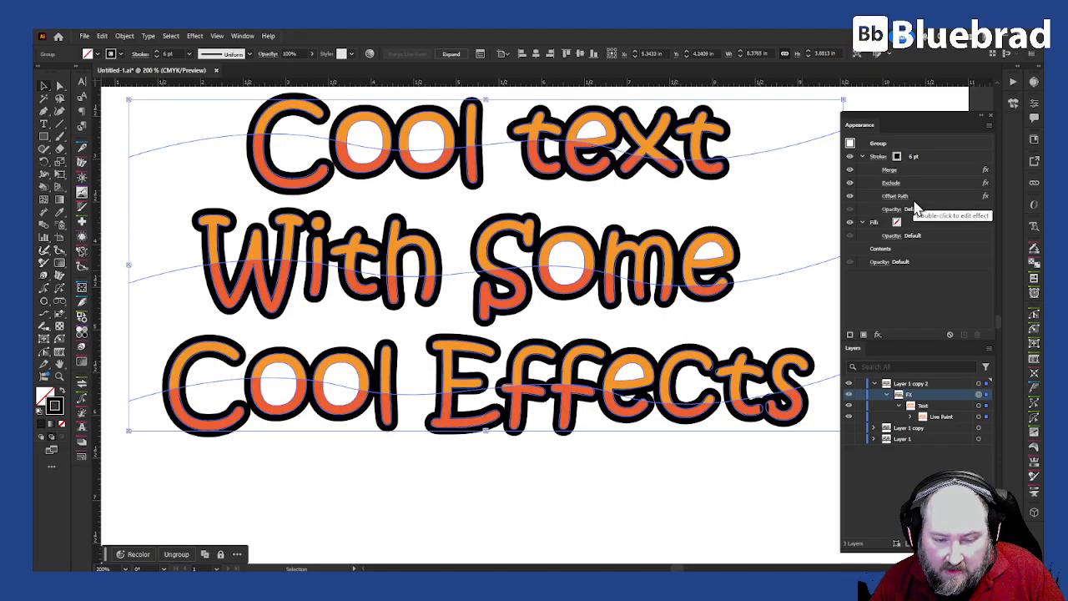
left_click(920, 171)
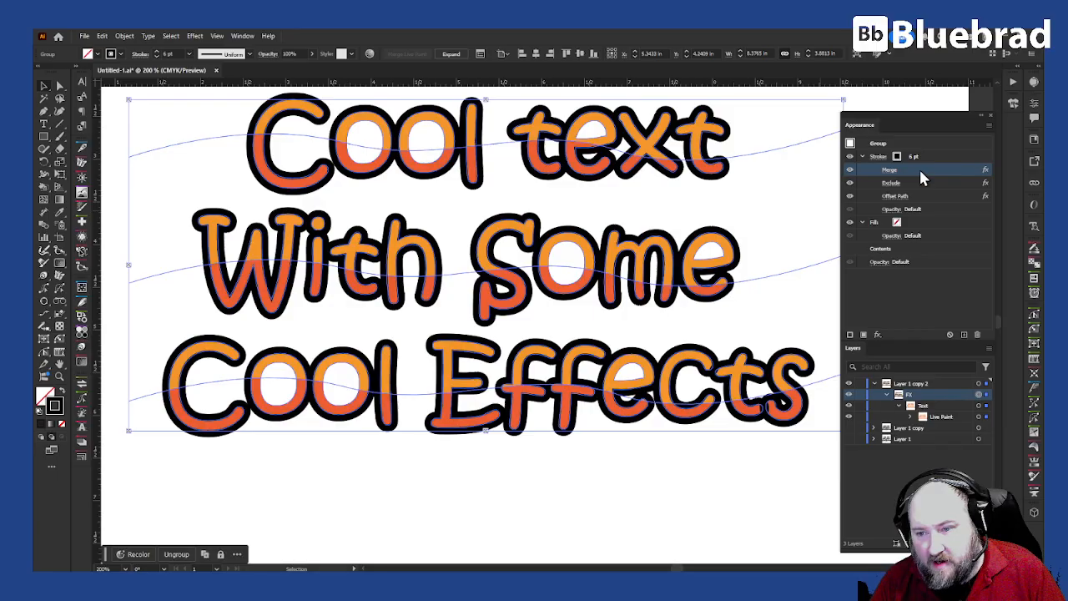
left_click(978, 334)
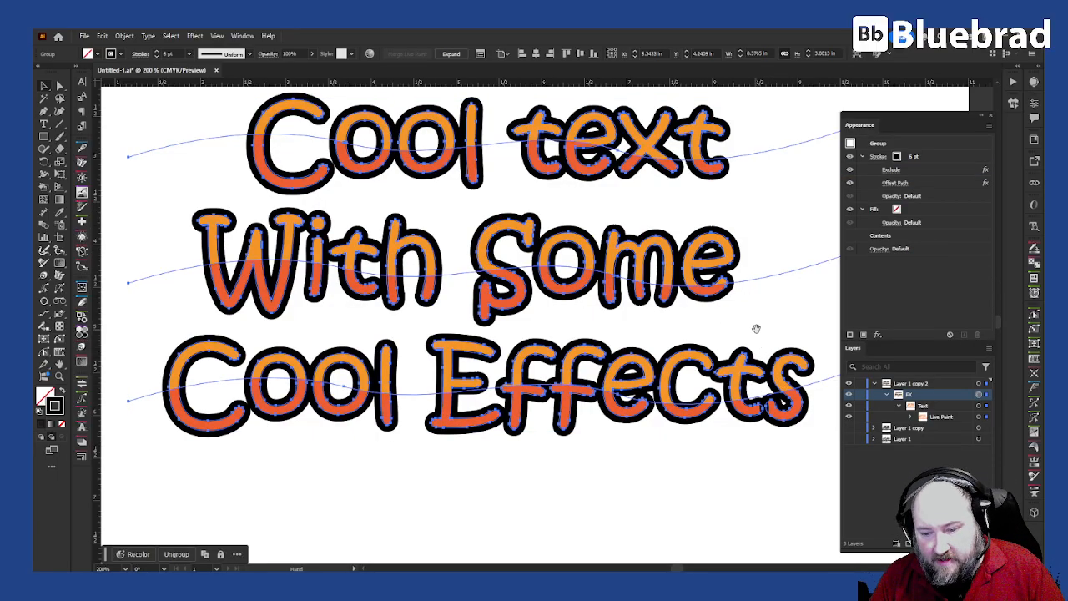
Step: Nudge the orange fills of the 't' and 's' in 'Effects' slightly right inside their outlines
left_click_drag(756, 329, 619, 289)
left_click(618, 289)
scroll(622, 333, "up", 3)
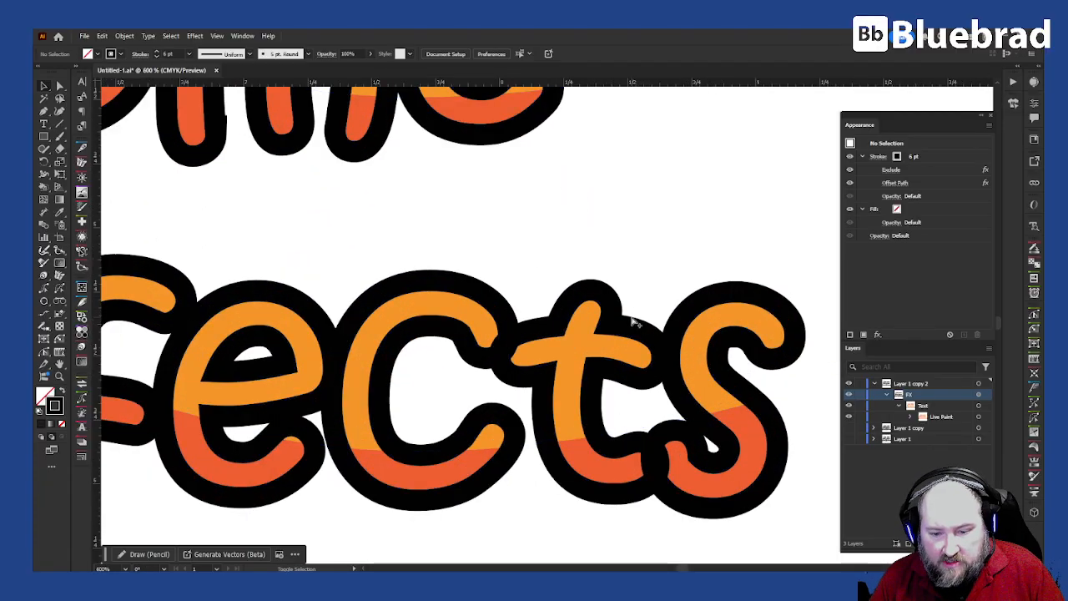
left_click(638, 341)
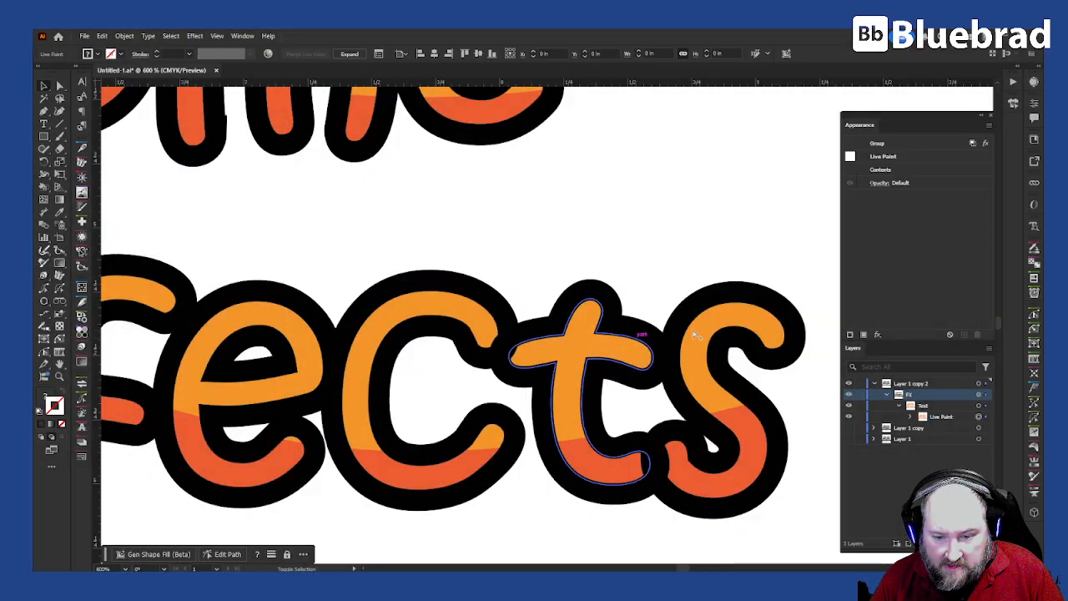
left_click_drag(709, 317, 760, 315)
left_click(686, 276)
key("a")
left_click(668, 264)
Step: Fit the artboard and toggle Outline view to check the finished two-tone lettering
key("ctrl+0")
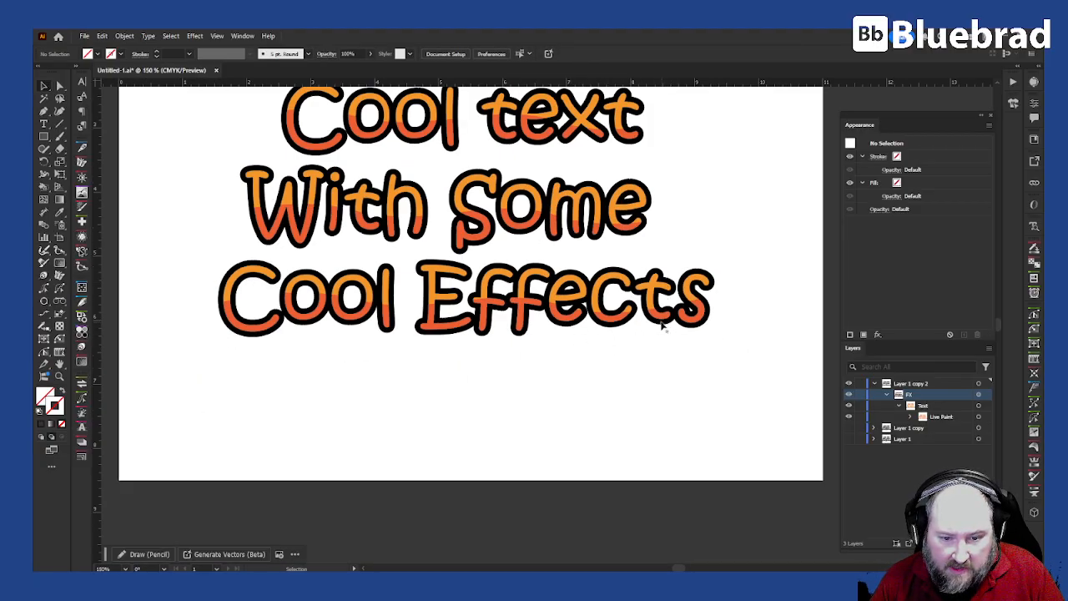
key("space")
left_click_drag(576, 274, 548, 355)
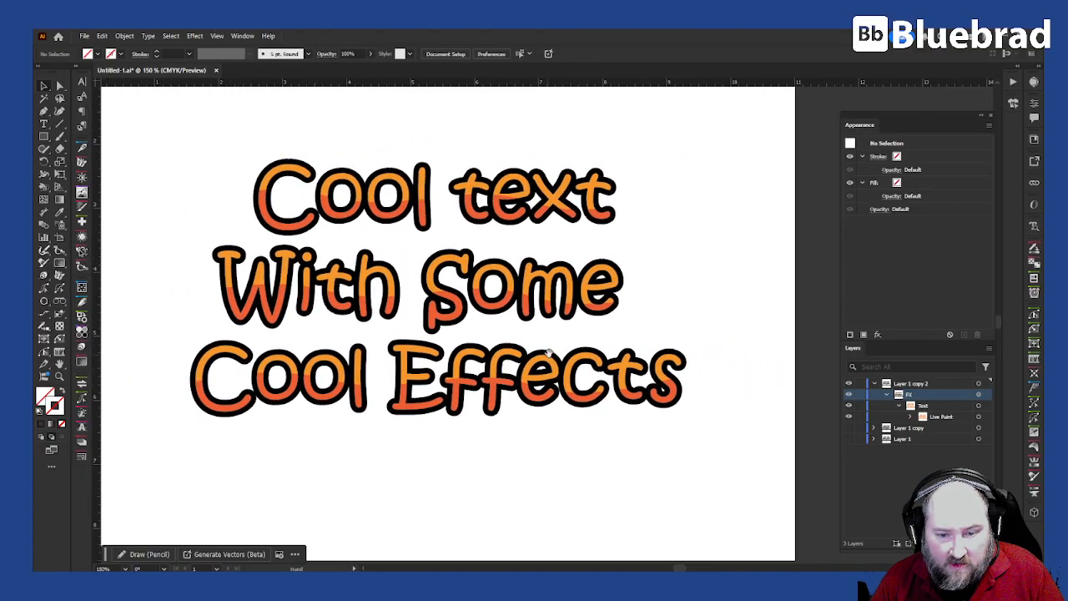
key("ctrl+y")
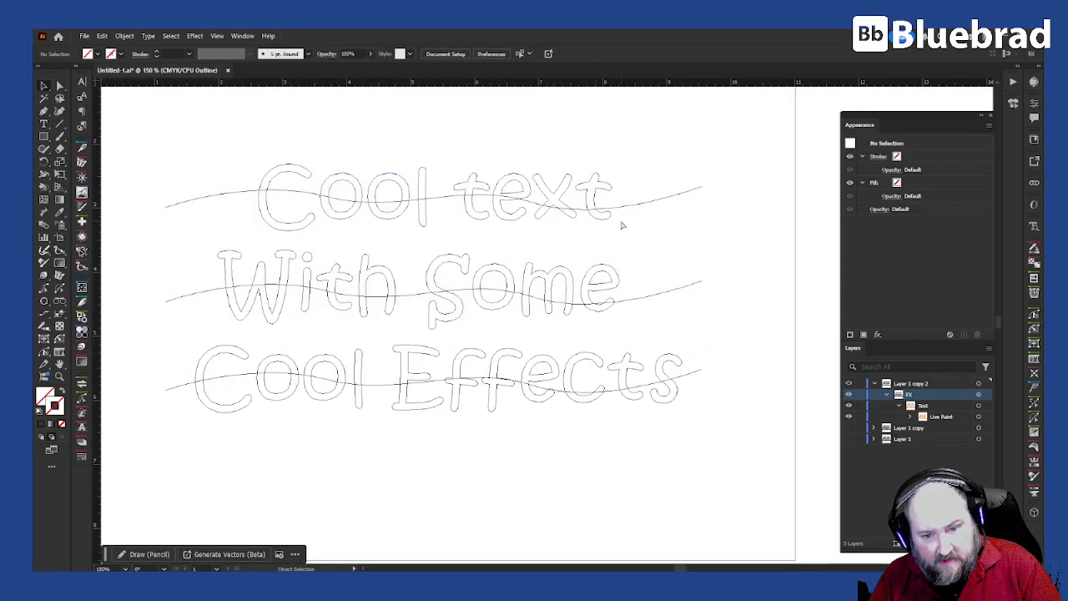
key("ctrl+y")
key("ctrl+y")
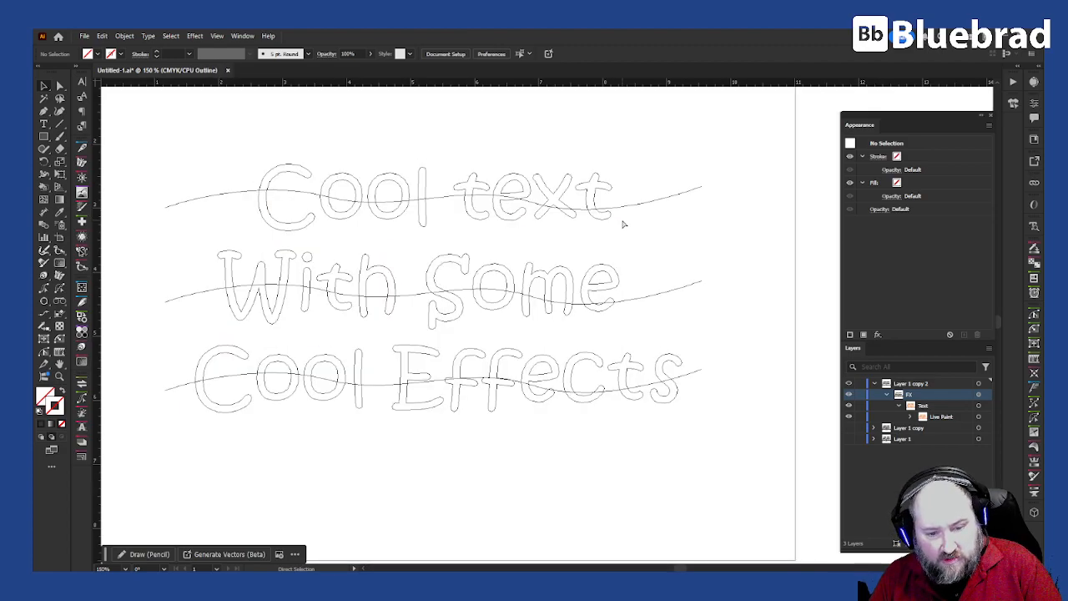
key("ctrl+y")
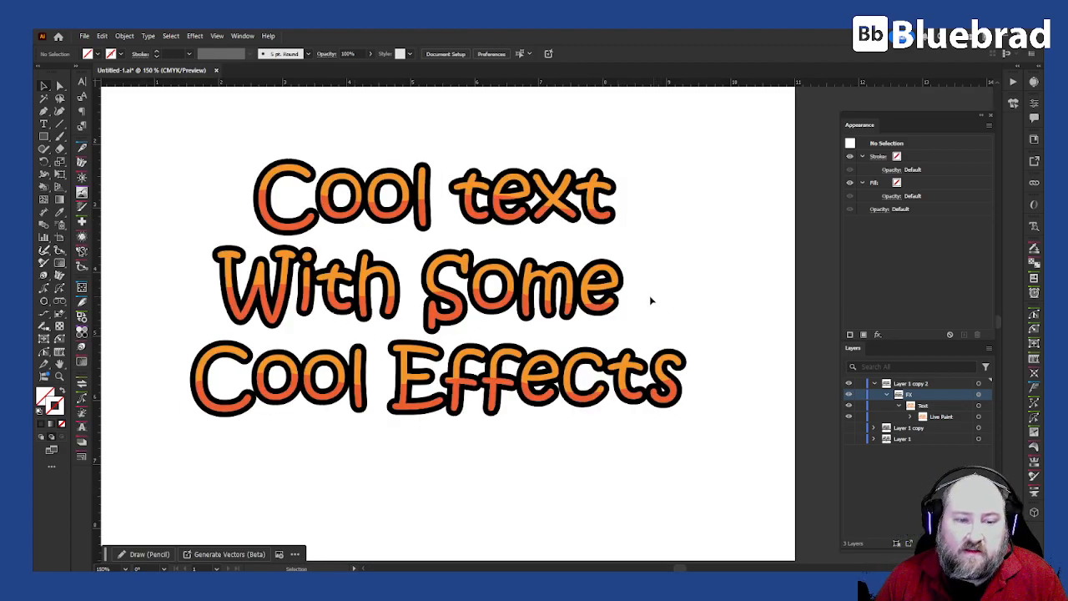
left_click_drag(486, 236, 634, 284)
left_click_drag(785, 326, 761, 319)
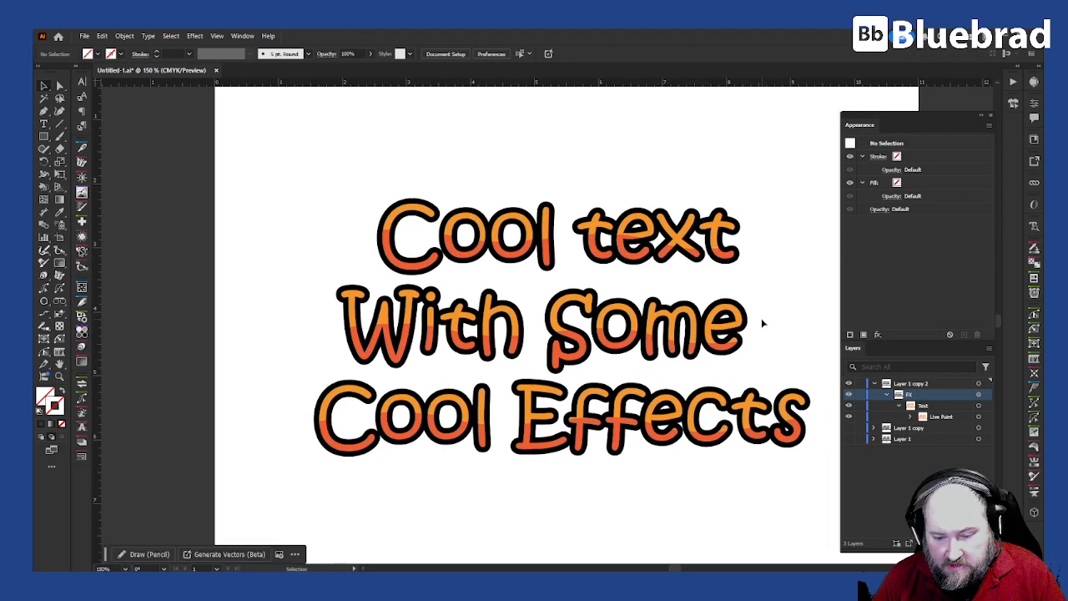